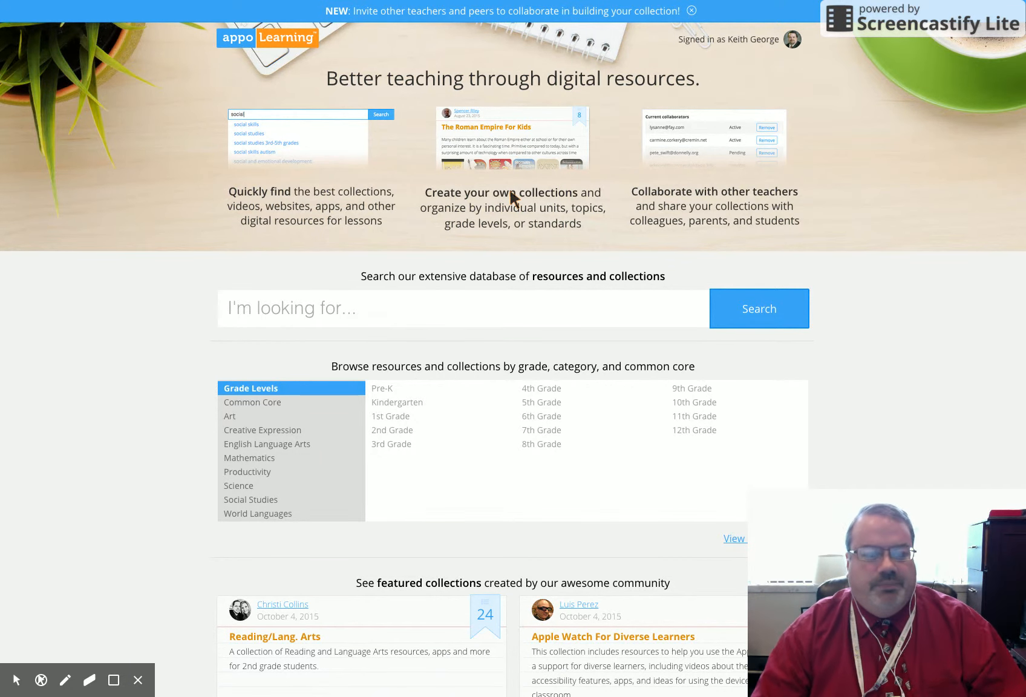
# Step: Create a new collection and name it "My Districts Approved Apps"
pyautogui.click(510, 192)
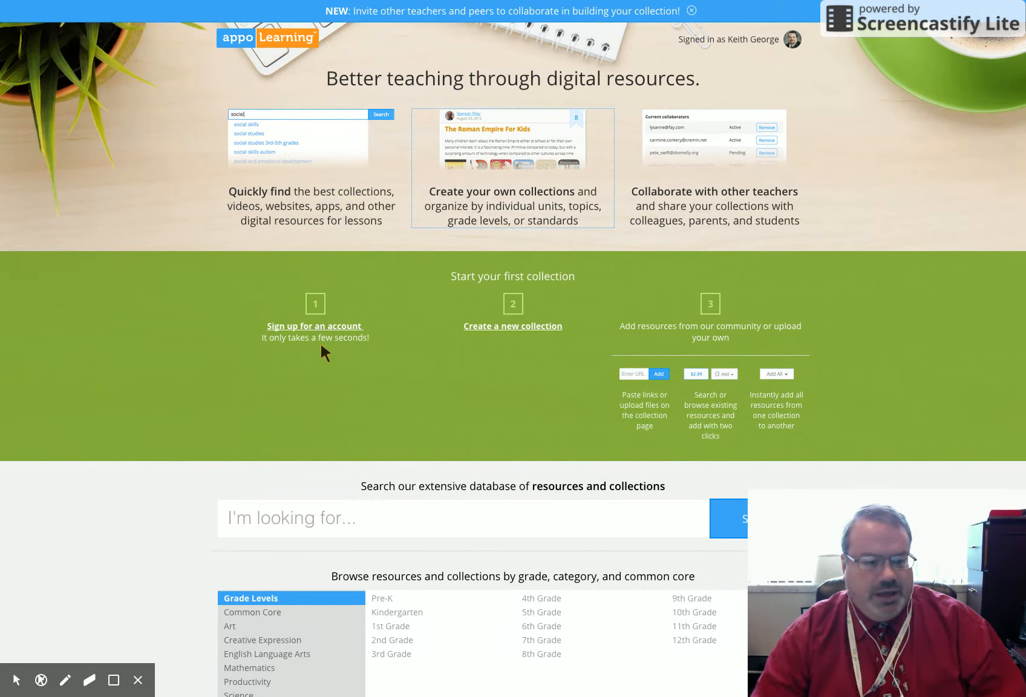
pyautogui.click(528, 325)
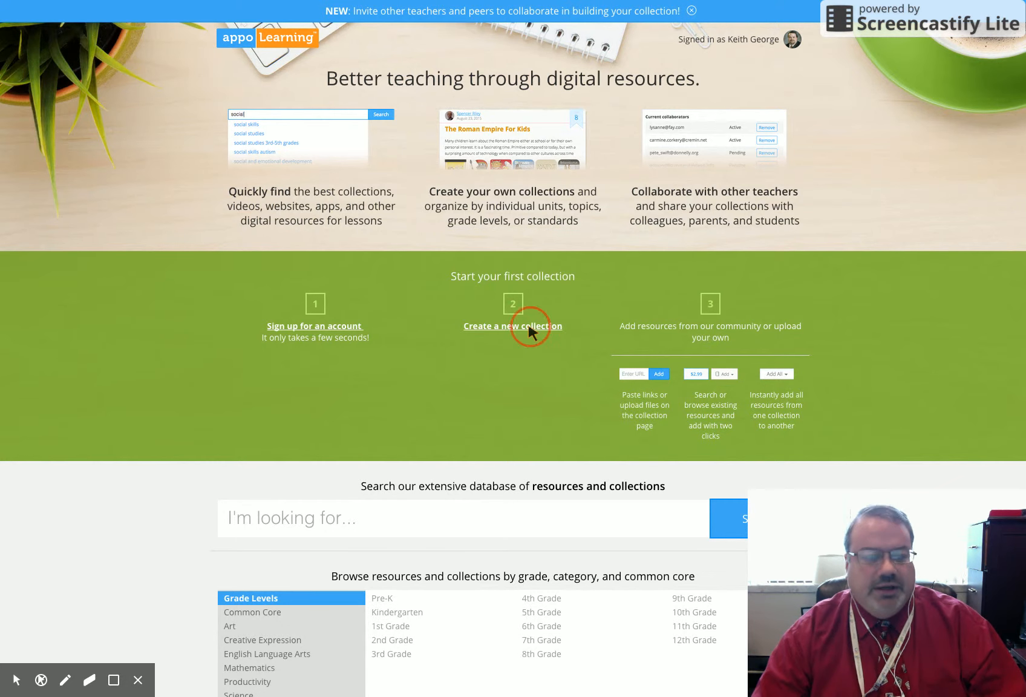
pyautogui.click(463, 175)
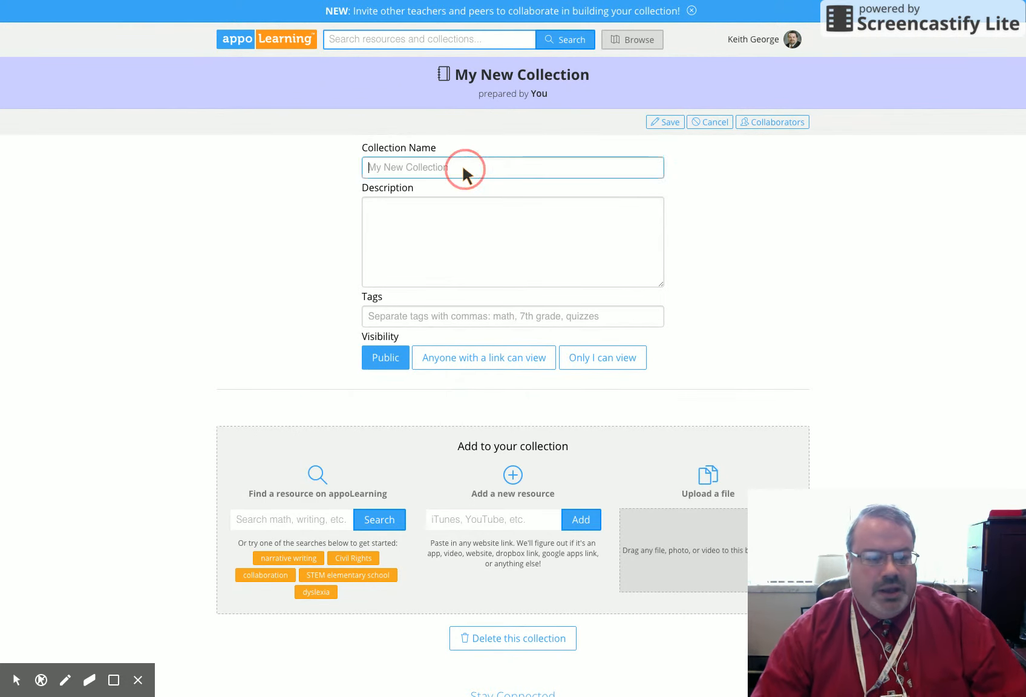
pyautogui.write('My d')
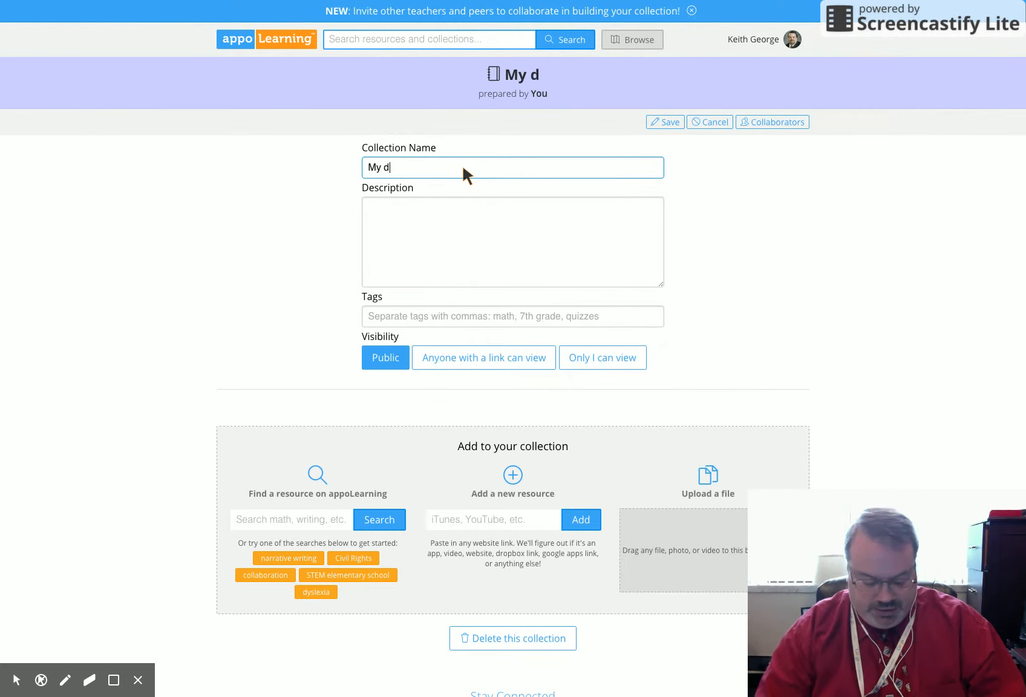
pyautogui.press('BackSpace')
pyautogui.write('D')
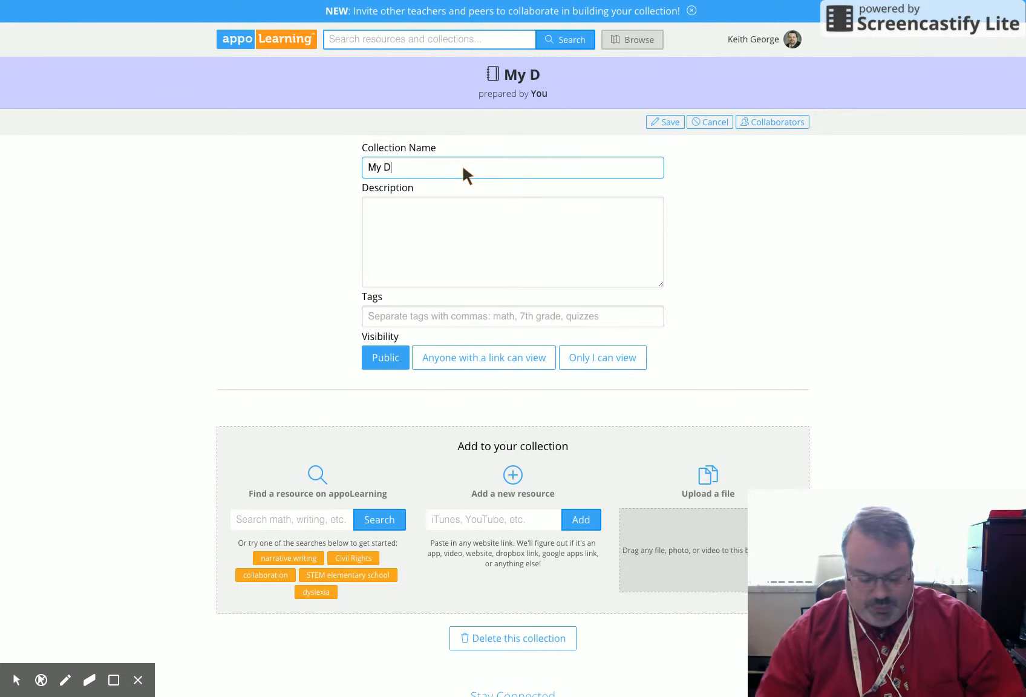
pyautogui.write('istrict')
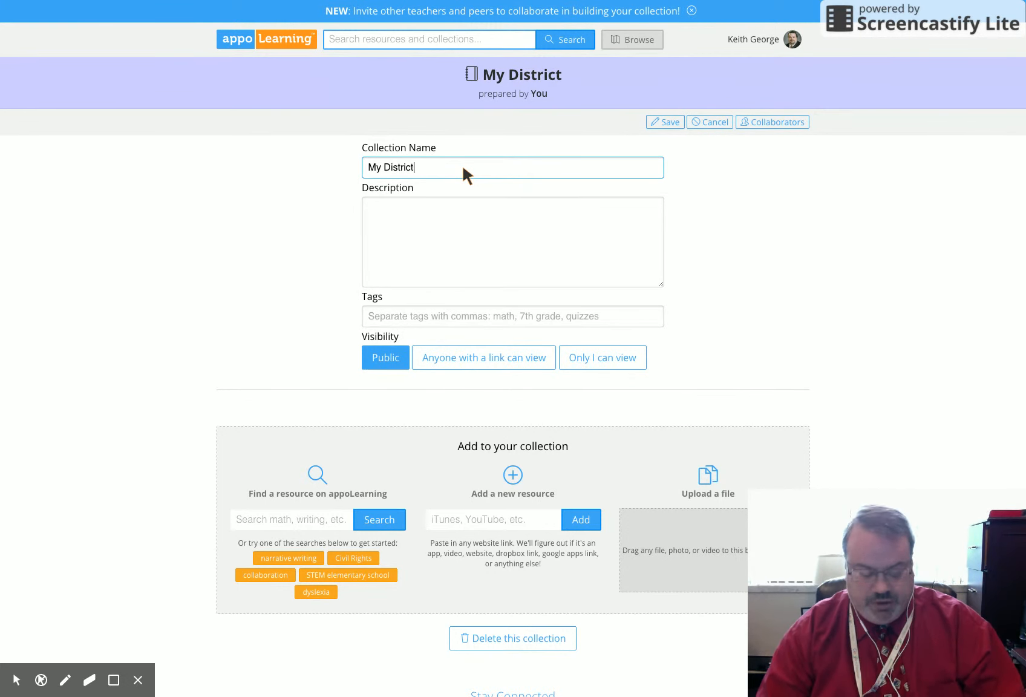
pyautogui.write('s ')
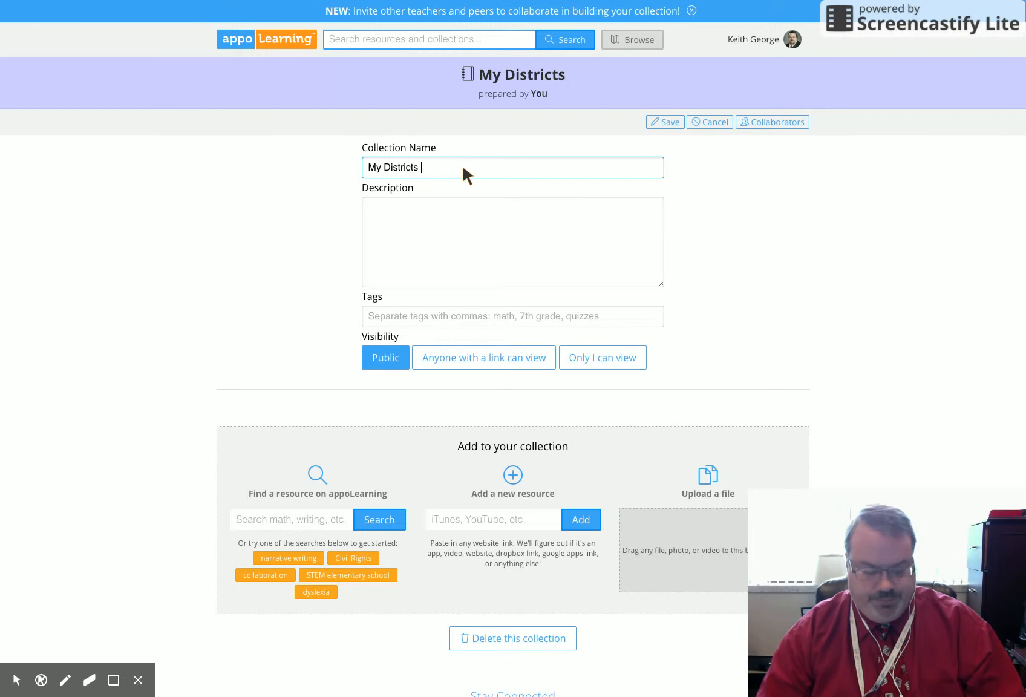
pyautogui.write('Approved')
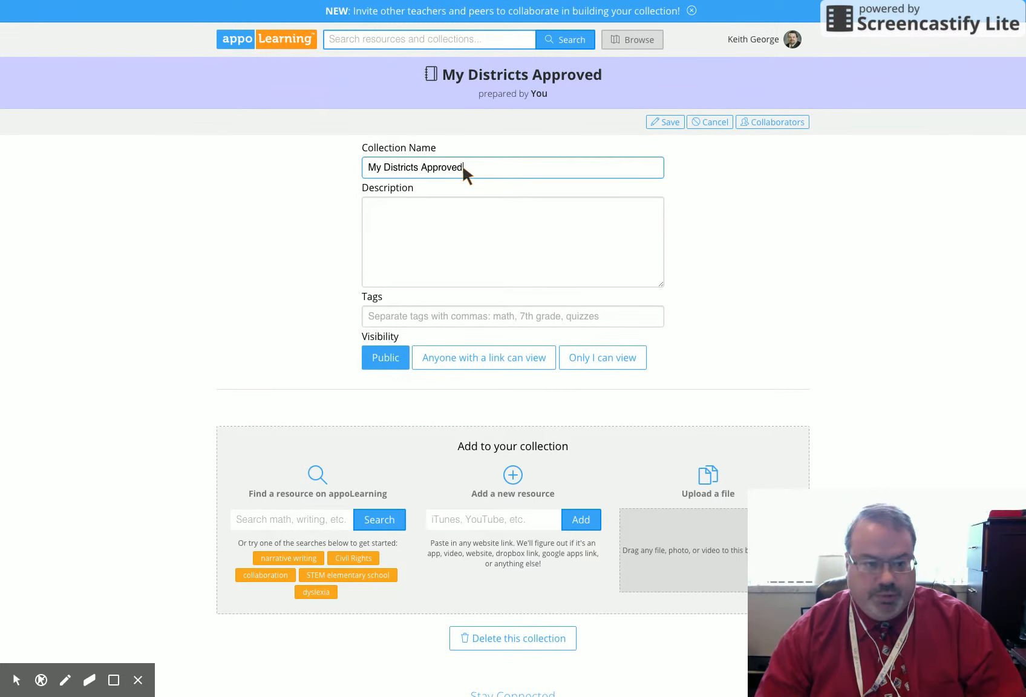
pyautogui.write(' Apps')
# Step: Enter "Blah Blah Blah" as the collection's description
pyautogui.click(435, 213)
pyautogui.write('Bla')
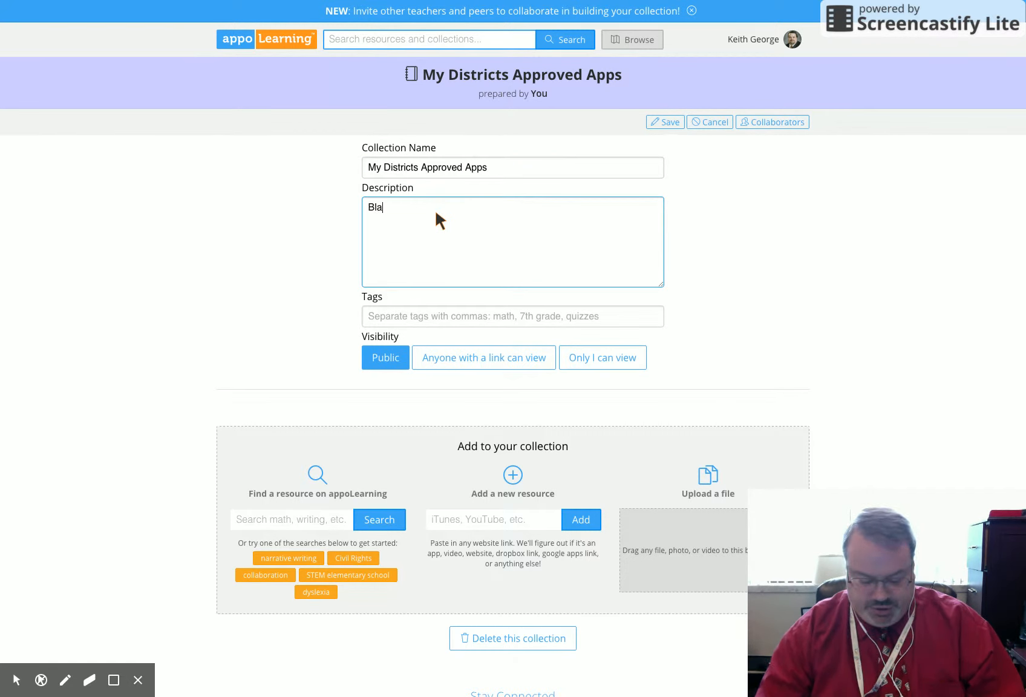
pyautogui.write('h Blah')
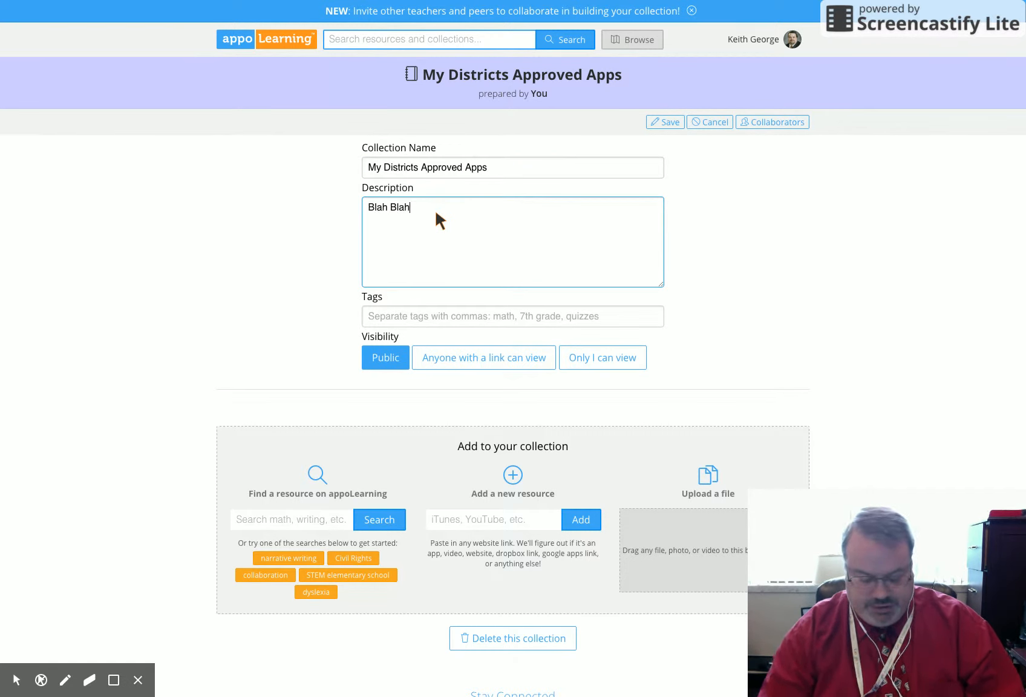
pyautogui.write(' Blah')
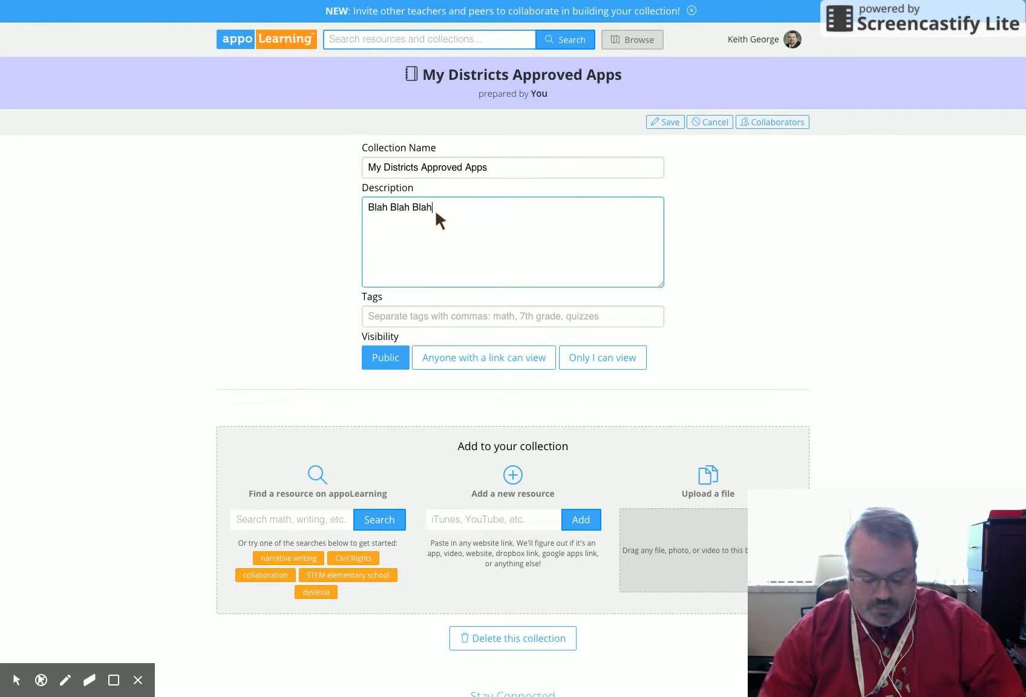
# Step: Tag the collection with "Elementary Resources, Math, Social Studies"
pyautogui.click(381, 319)
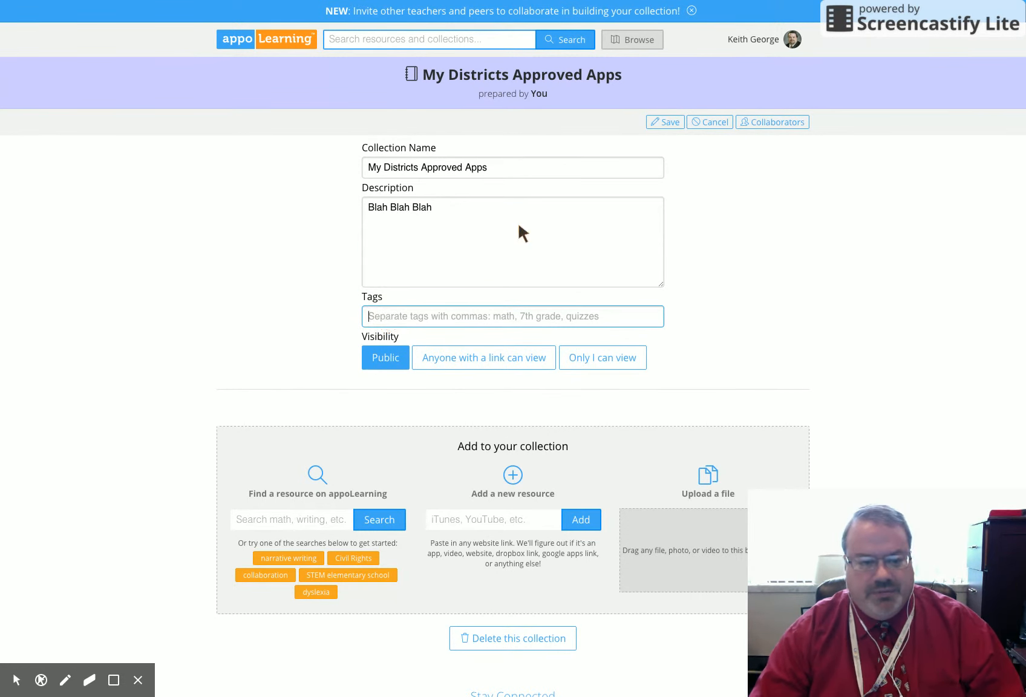
pyautogui.write('Elemen')
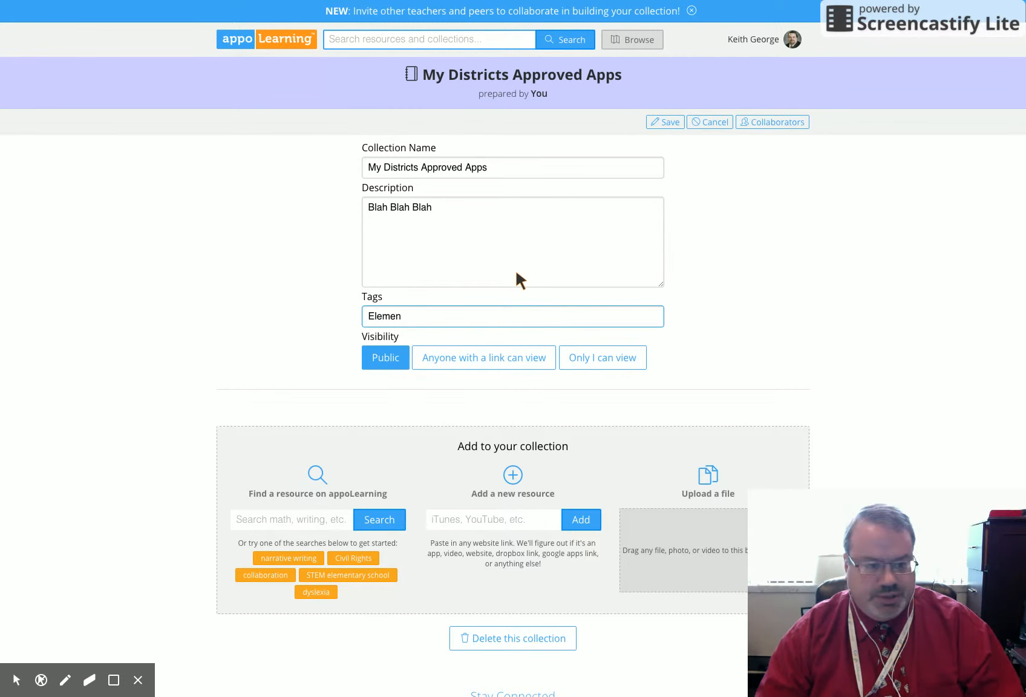
pyautogui.write('tary Resources')
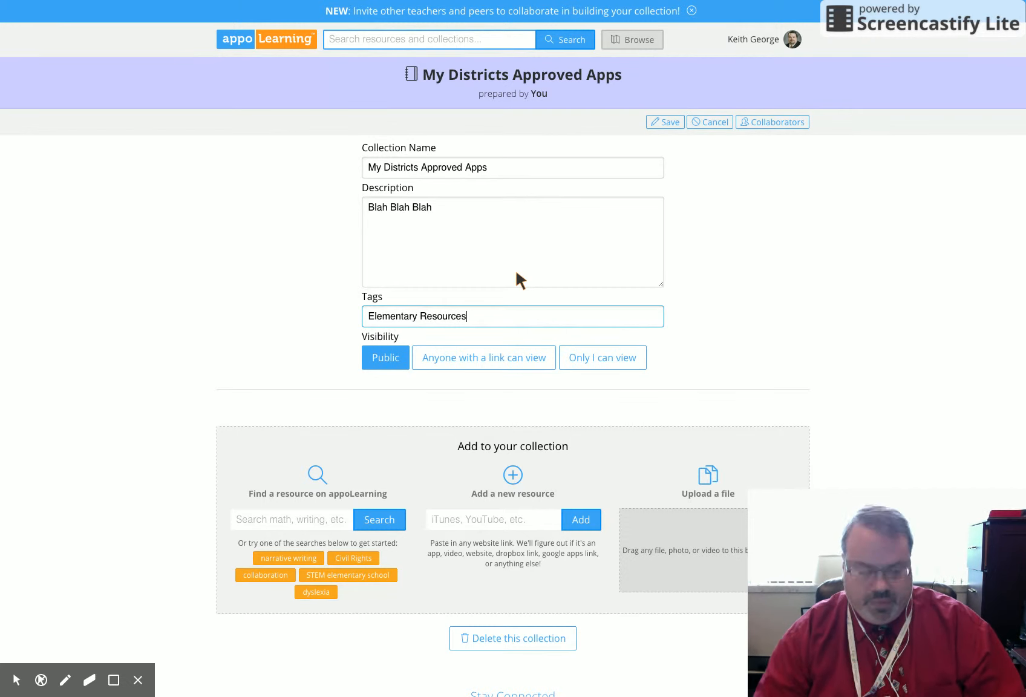
pyautogui.write(', Math, Social Studeis')
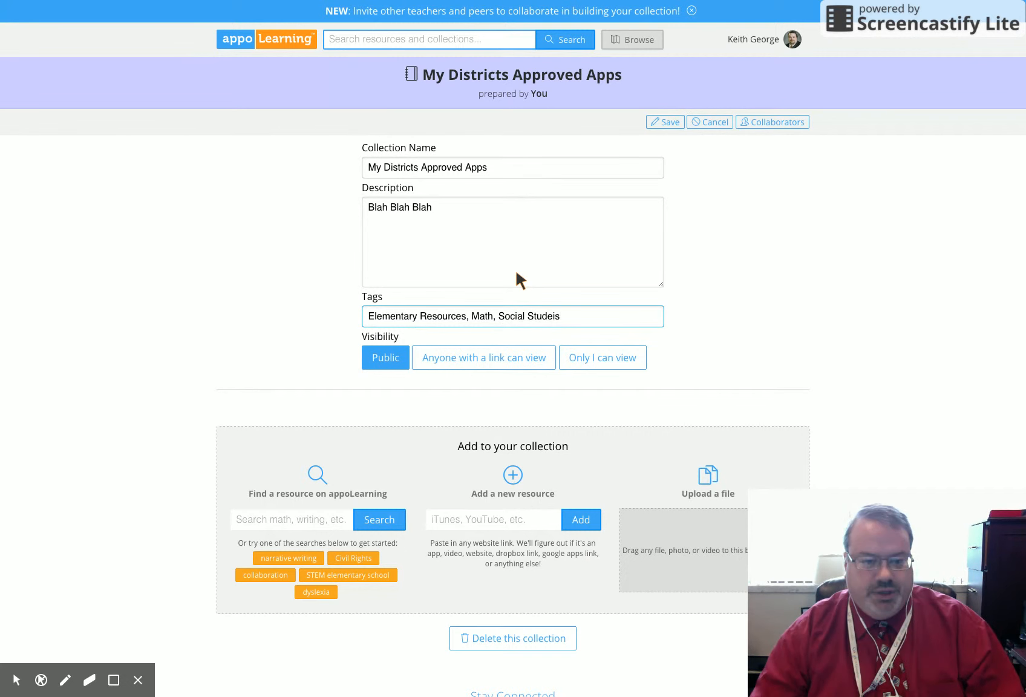
pyautogui.press('BackSpace')
pyautogui.press('BackSpace')
pyautogui.press('BackSpace')
pyautogui.write('ies')
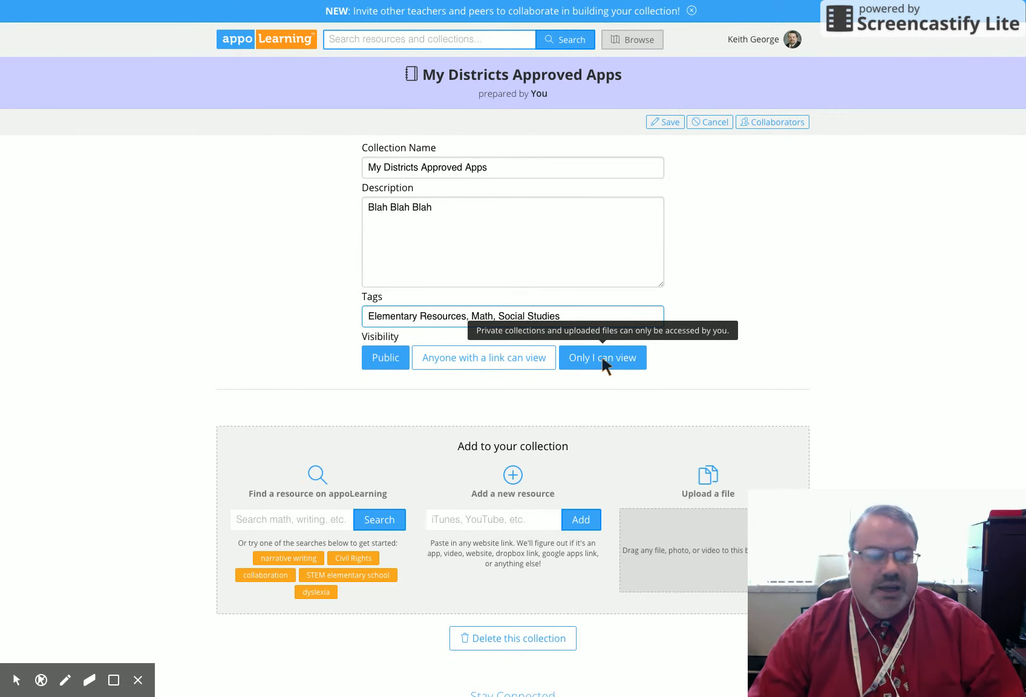
# Step: Set the collection's visibility to "Anyone with a link can view" and save the collection
pyautogui.click(468, 355)
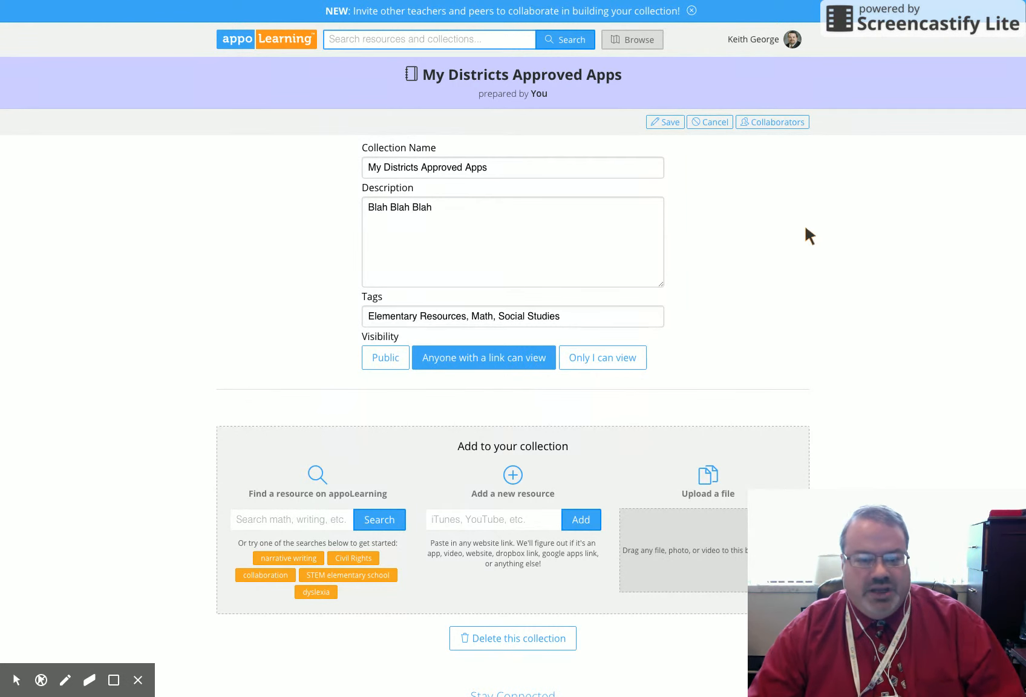
pyautogui.click(665, 122)
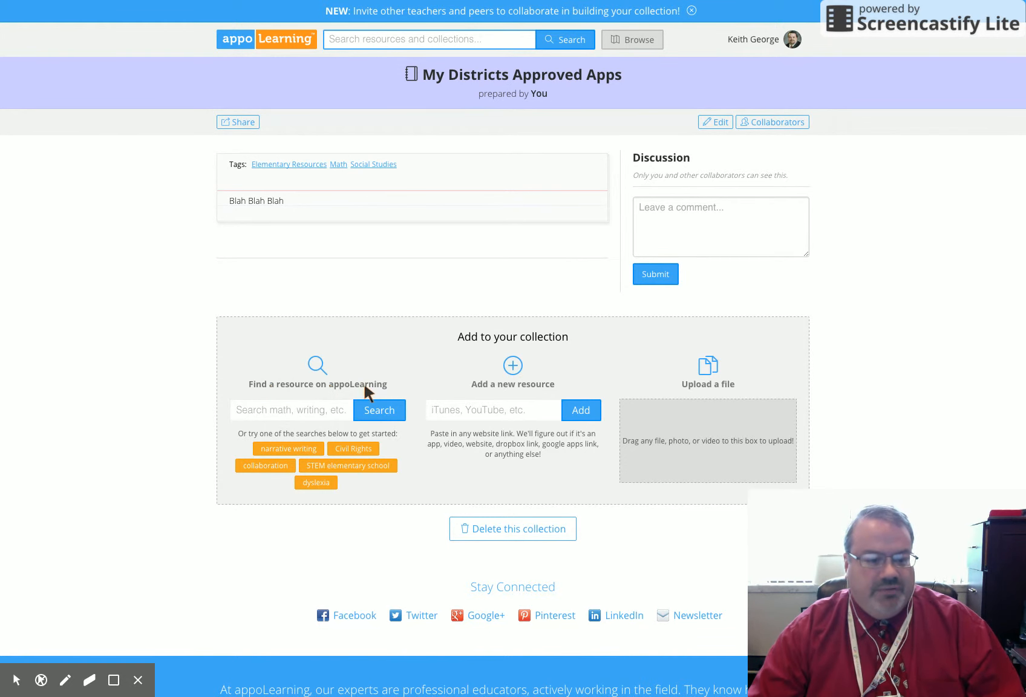
# Step: Search appoLearning for "educreations" from the collection's resource finder, using the matching suggestion
pyautogui.click(269, 414)
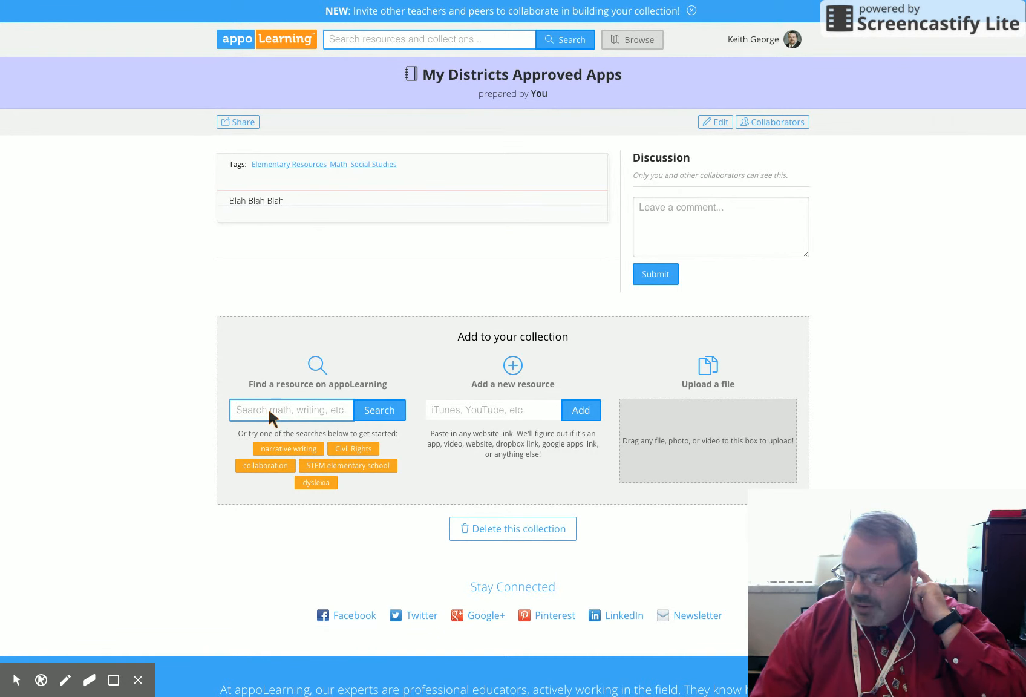
pyautogui.write('Educr')
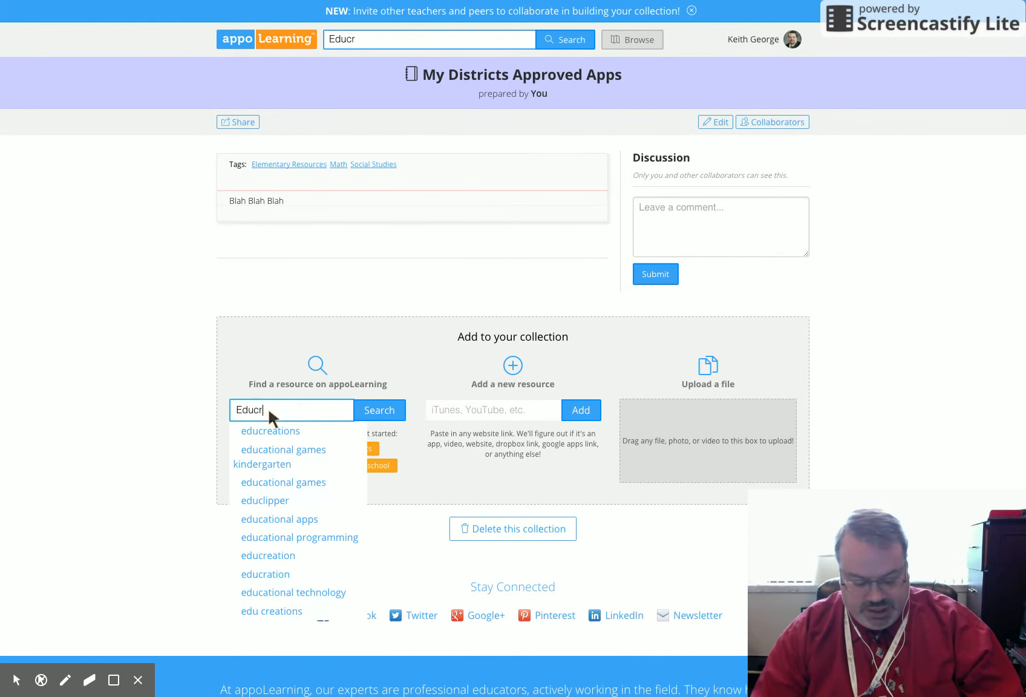
pyautogui.write('eations')
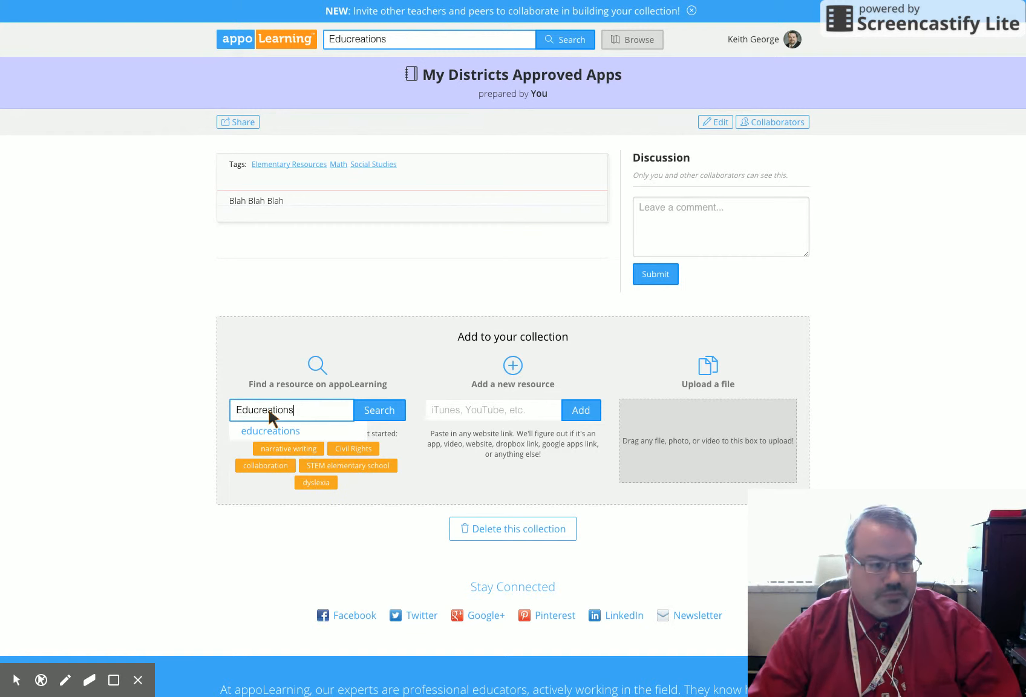
pyautogui.click(259, 429)
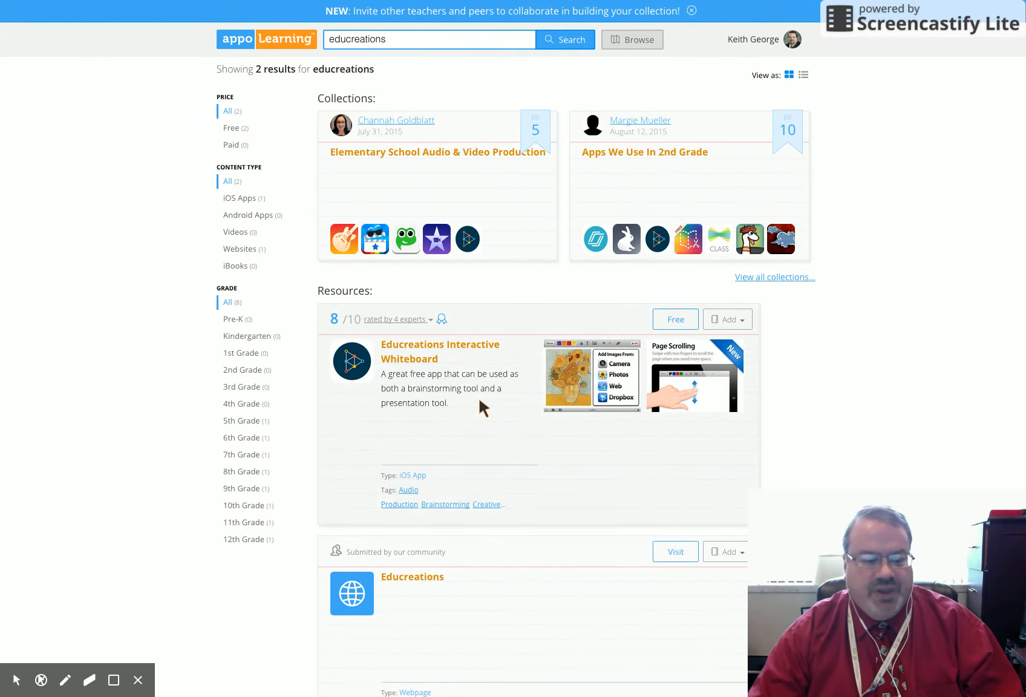
# Step: Add the Educreations Interactive Whiteboard resource to the existing My Districts Approved Apps collection
pyautogui.scroll(-2, 478, 402)
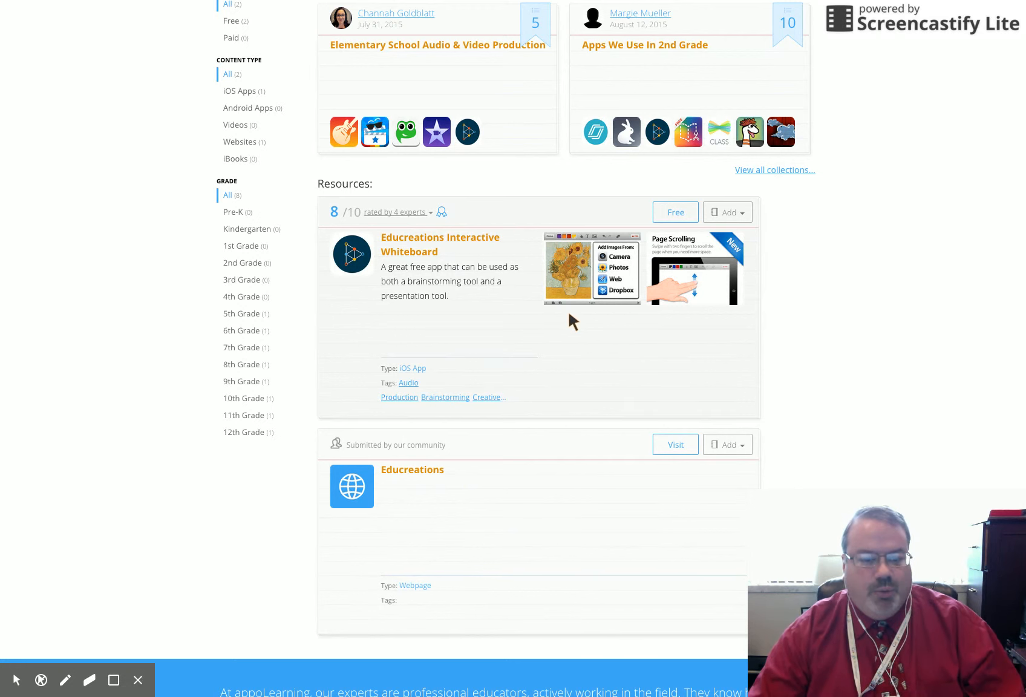
pyautogui.click(742, 211)
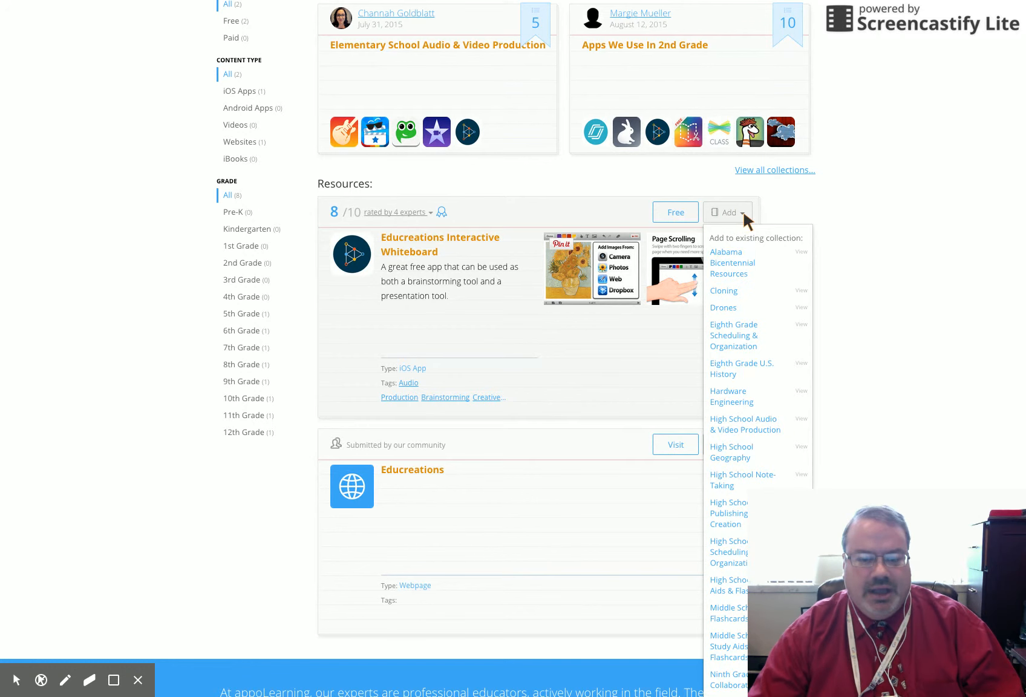
pyautogui.scroll(-2, 724, 358)
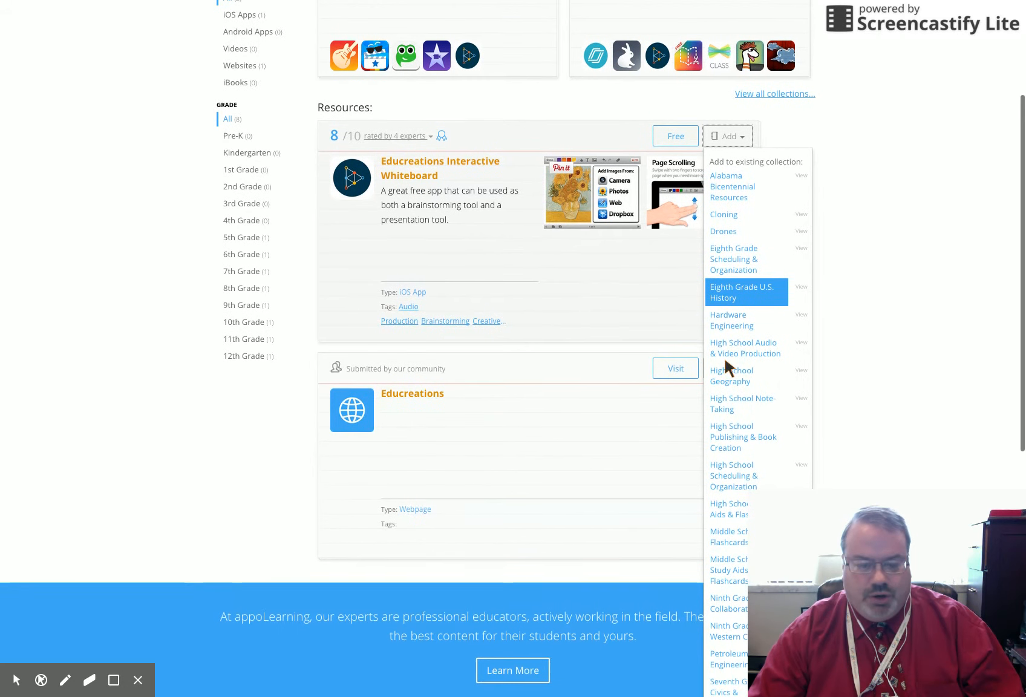
pyautogui.scroll(-3, 724, 355)
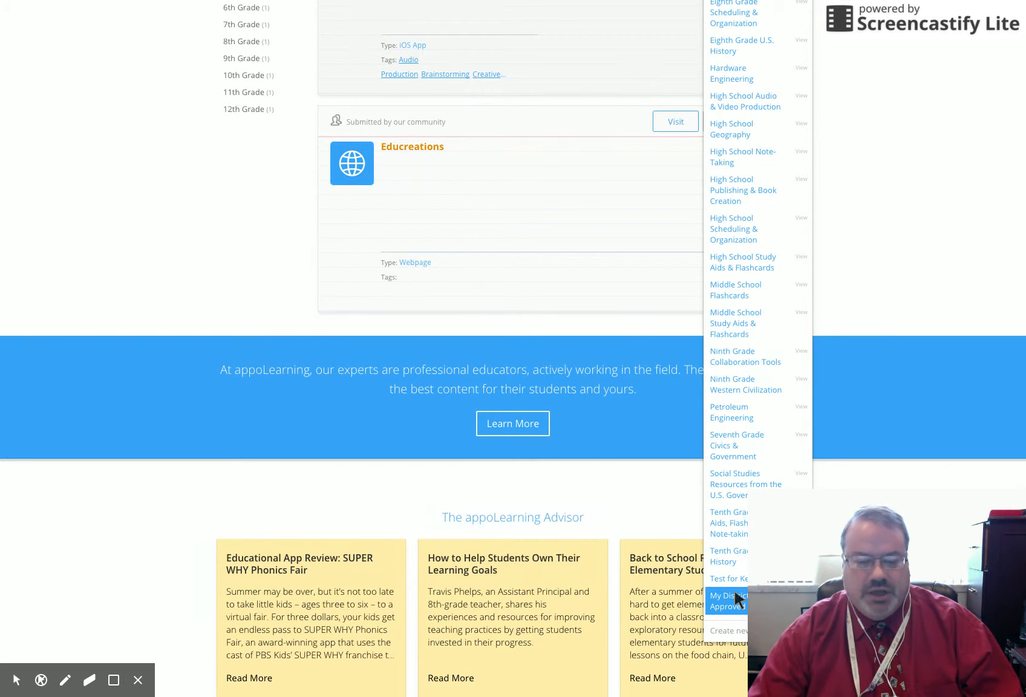
pyautogui.click(638, 207)
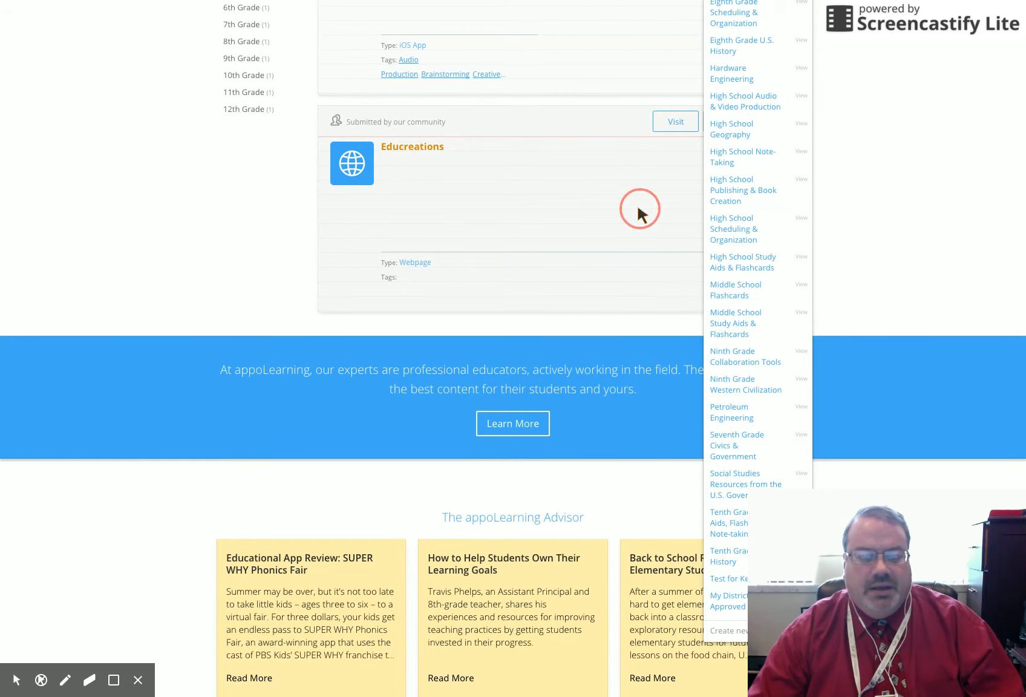
pyautogui.scroll(5, 636, 203)
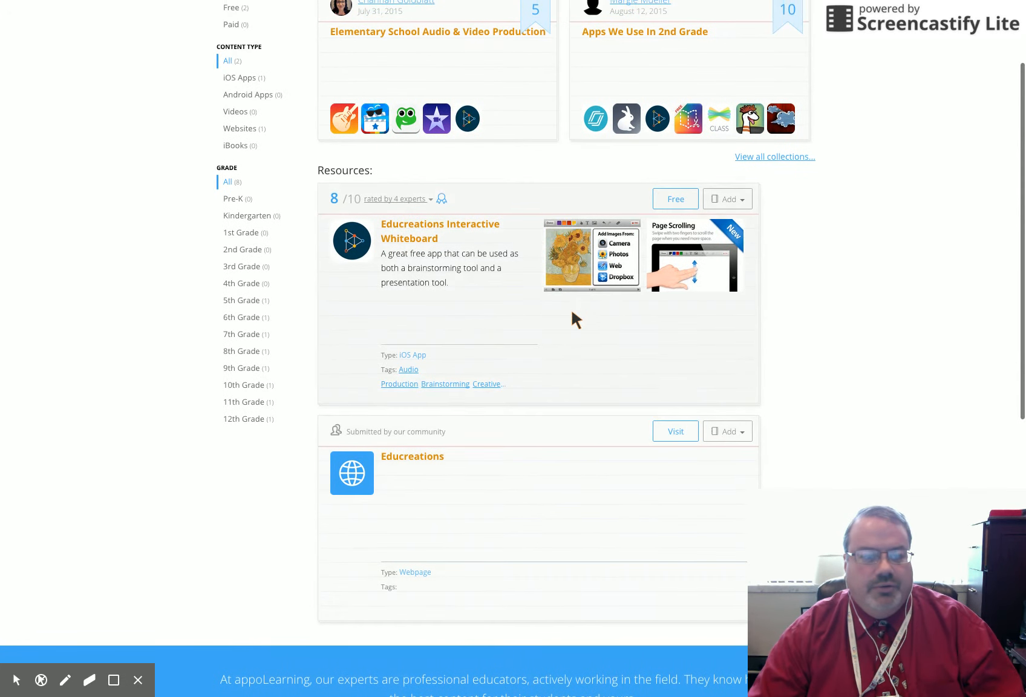
pyautogui.scroll(2, 567, 340)
pyautogui.scroll(-6, 568, 340)
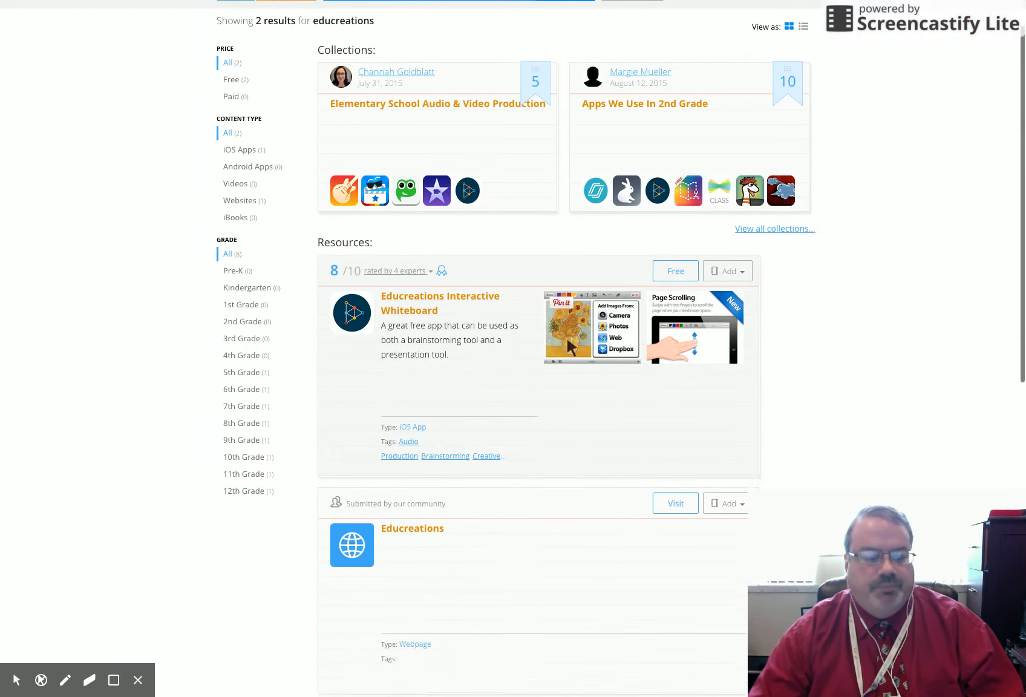
pyautogui.scroll(6, 567, 340)
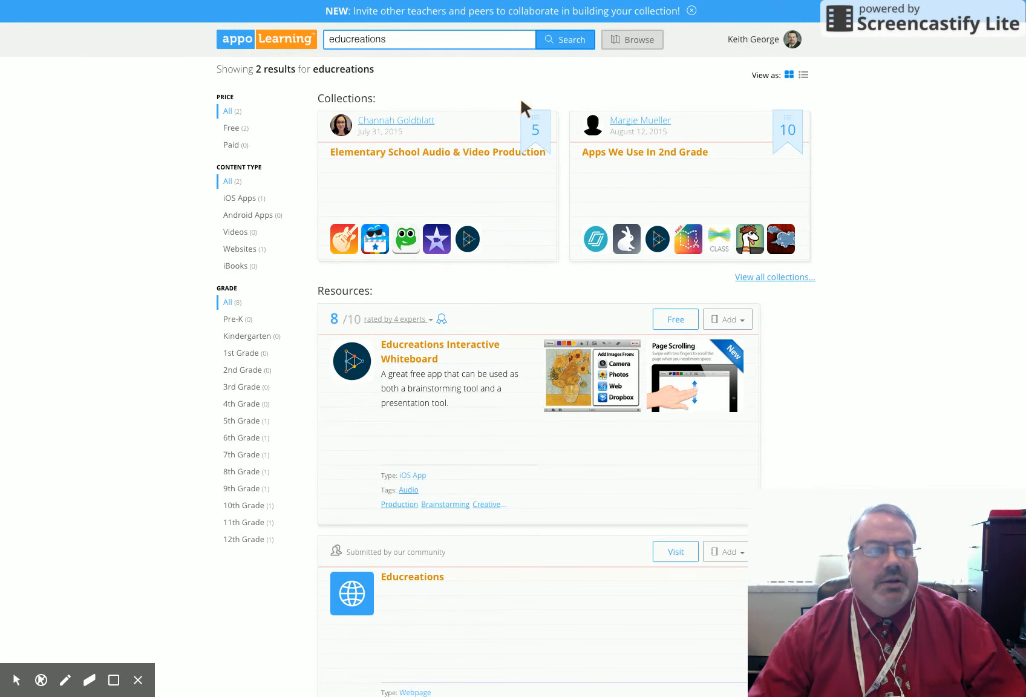
# Step: Open the My Districts Approved Apps collection and activate the search field of its appoLearning resource finder
pyautogui.click(792, 40)
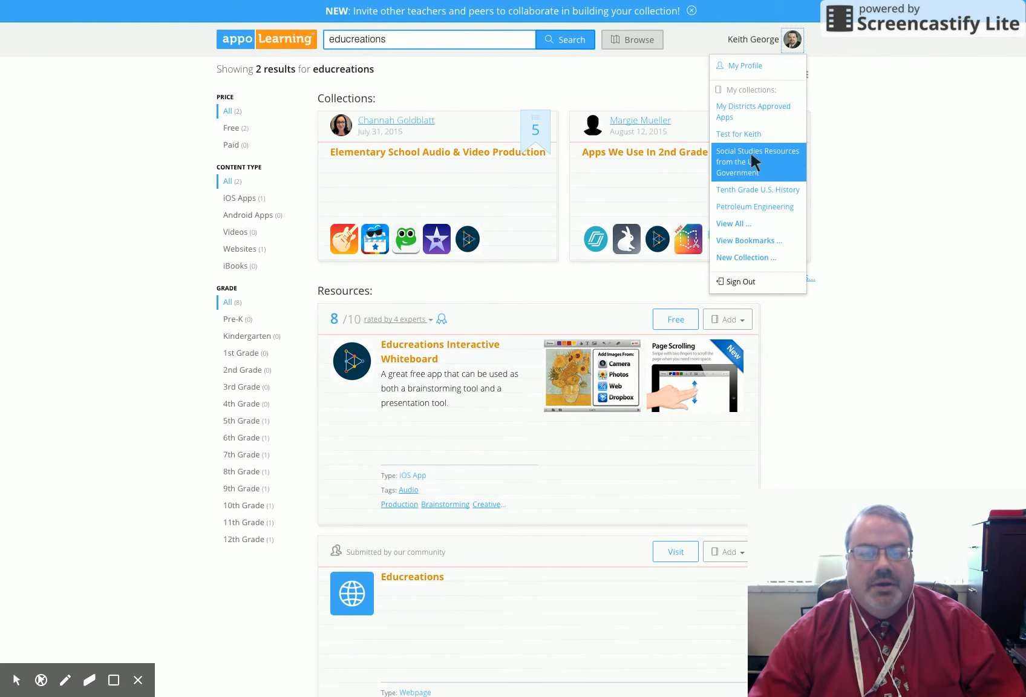
pyautogui.click(744, 104)
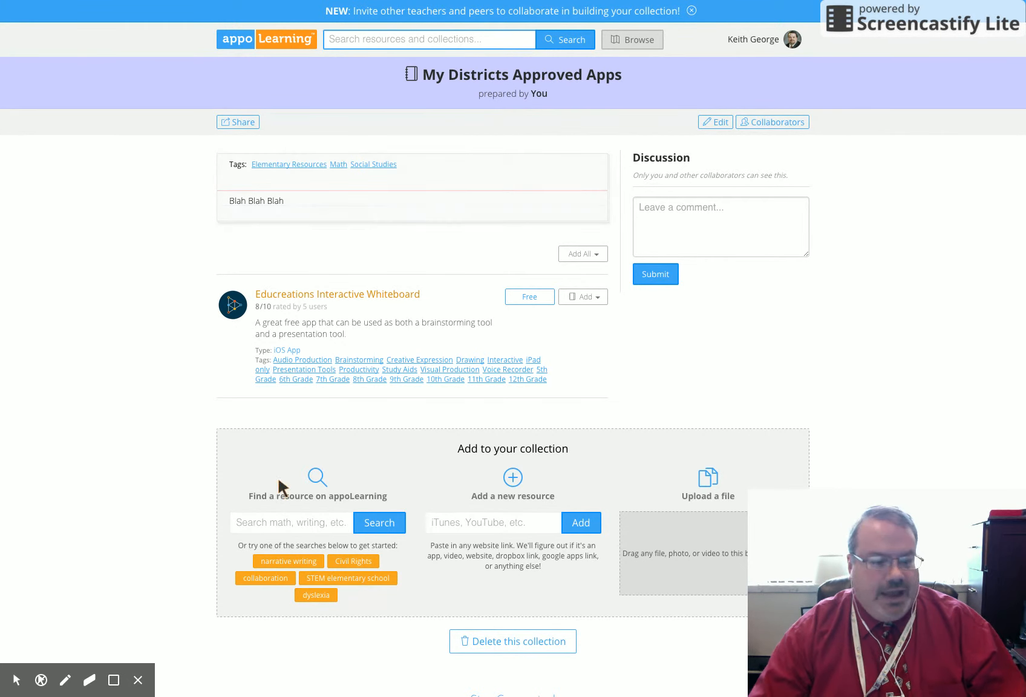
pyautogui.click(265, 518)
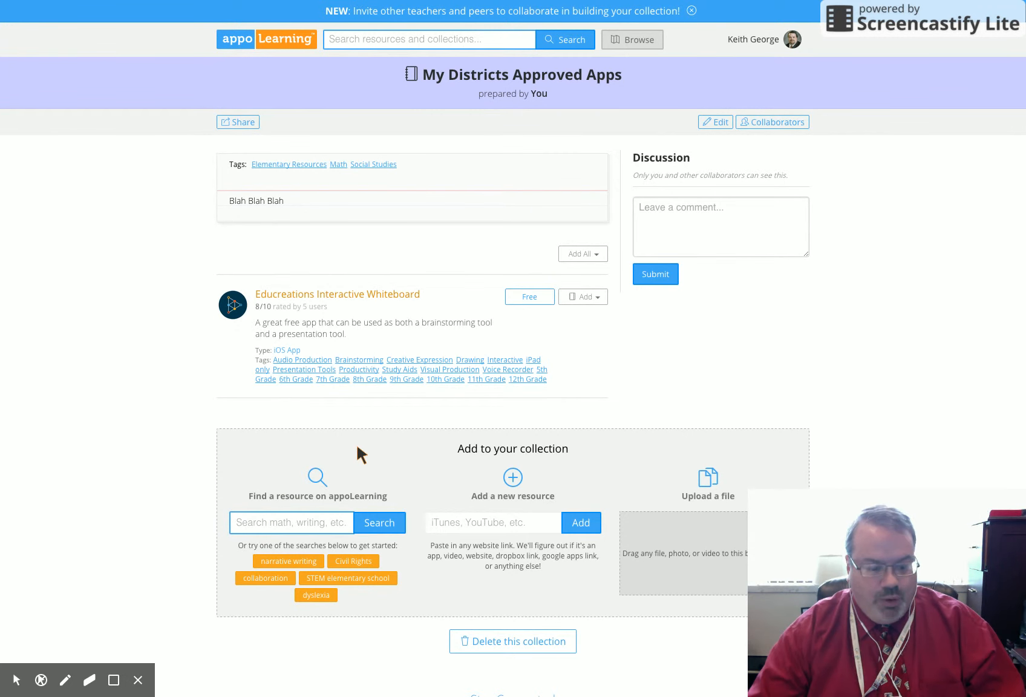
pyautogui.write('Ben')
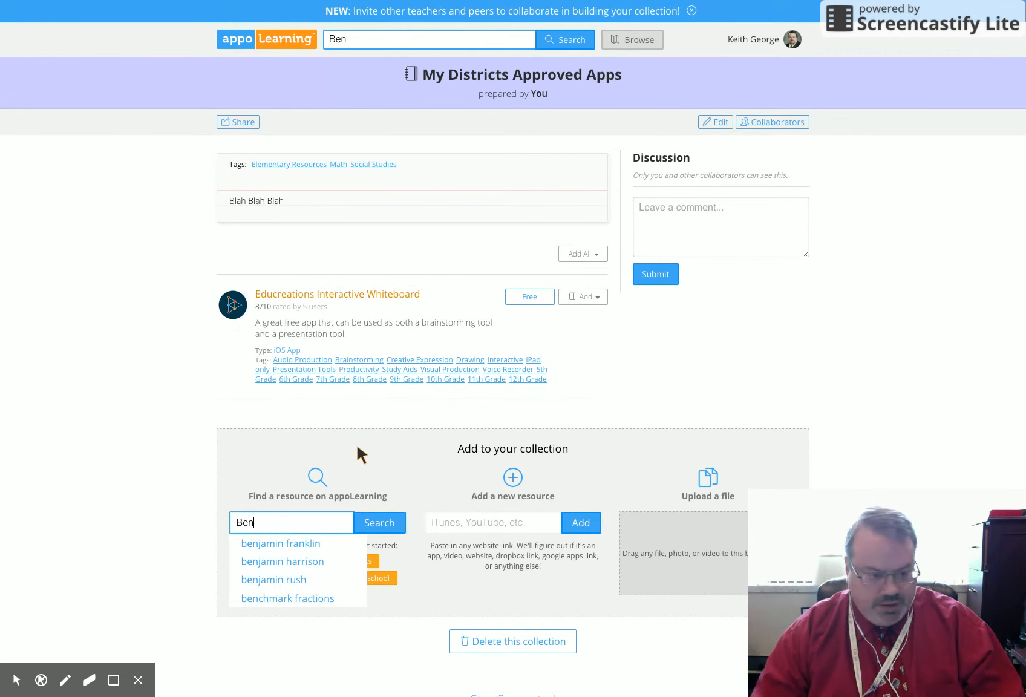
pyautogui.write("'s")
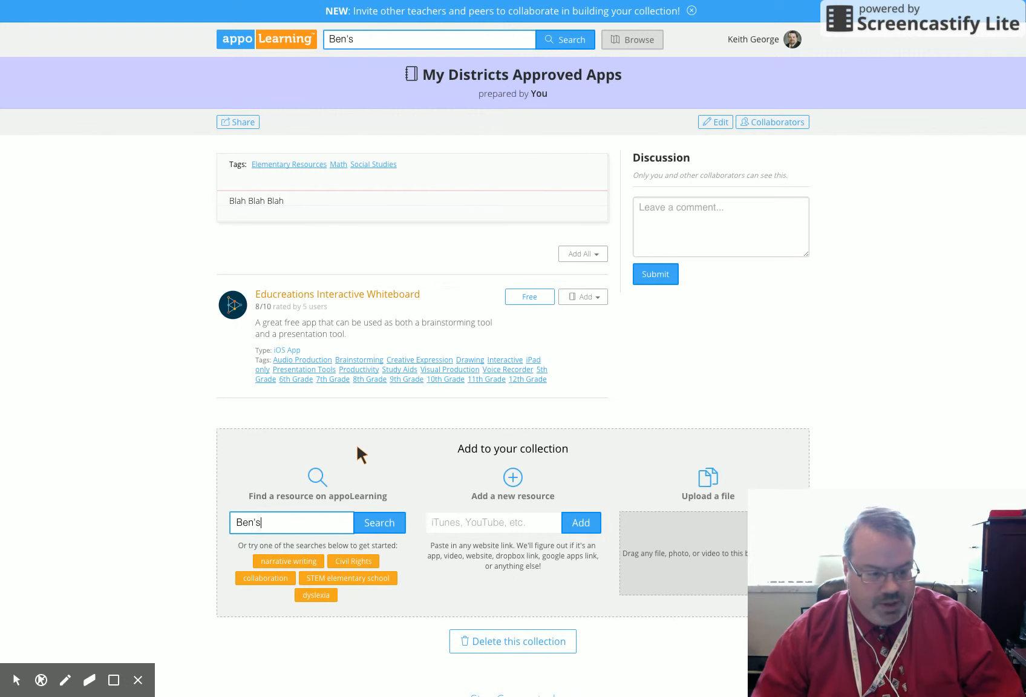
pyautogui.press('BackSpace')
pyautogui.press('BackSpace')
pyautogui.press('BackSpace')
pyautogui.press('BackSpace')
pyautogui.press('BackSpace')
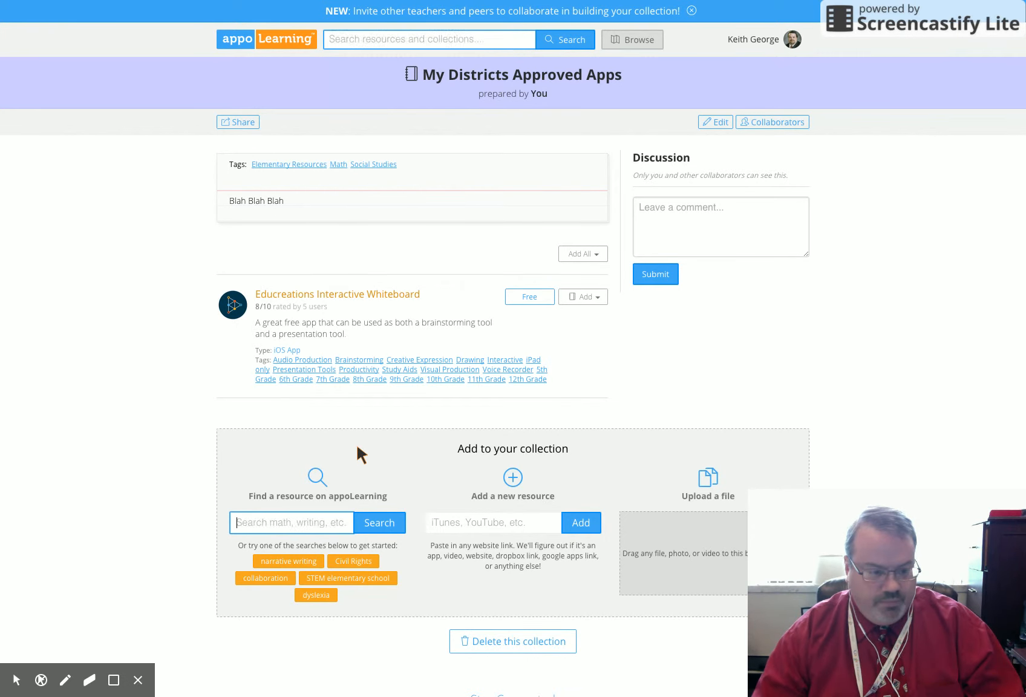
# Step: Search appoLearning for "archives" from the collection's resource finder, using the matching suggestion
pyautogui.write('Archive')
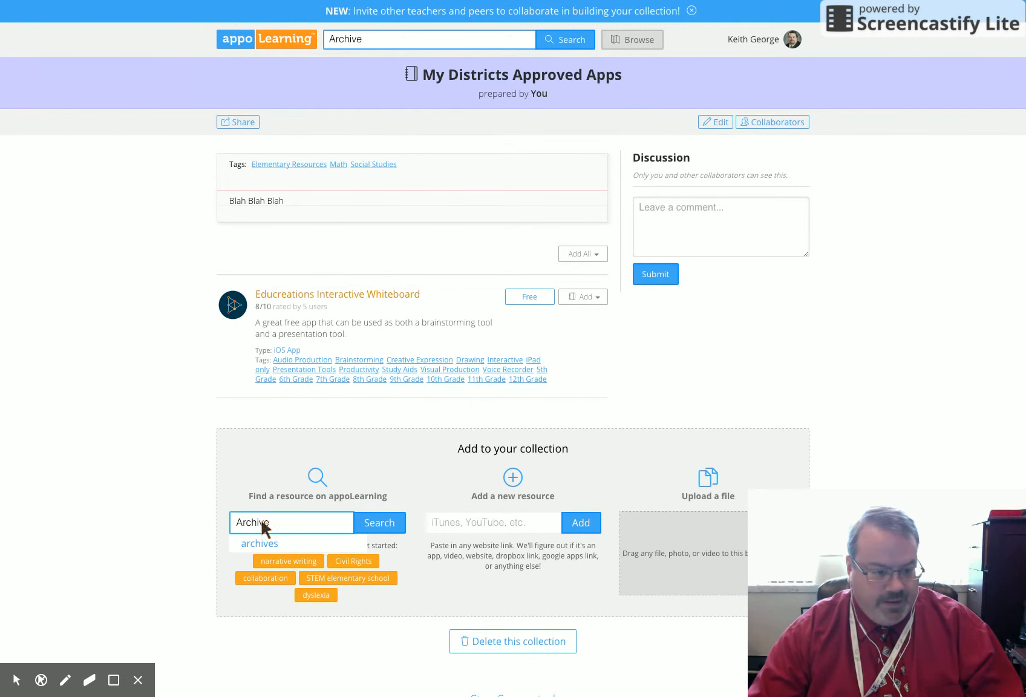
pyautogui.click(254, 543)
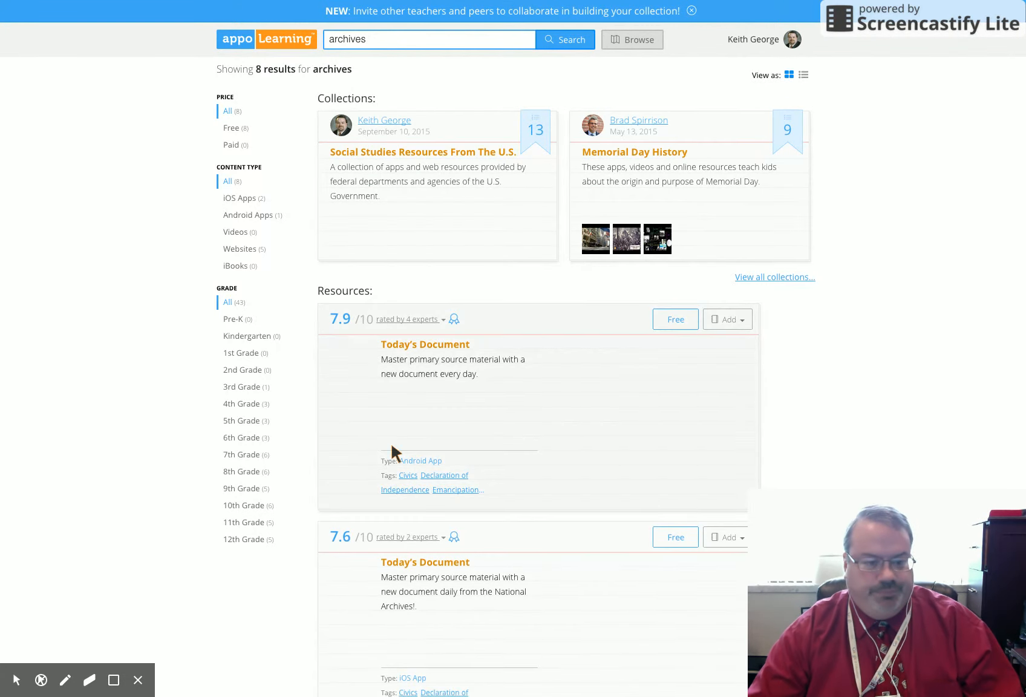
# Step: Add "The National Archives Learning Curve | World War II | Pacific | Japan And The Atom Bomb" to the existing My Districts Approved Apps collection
pyautogui.scroll(-2, 500, 458)
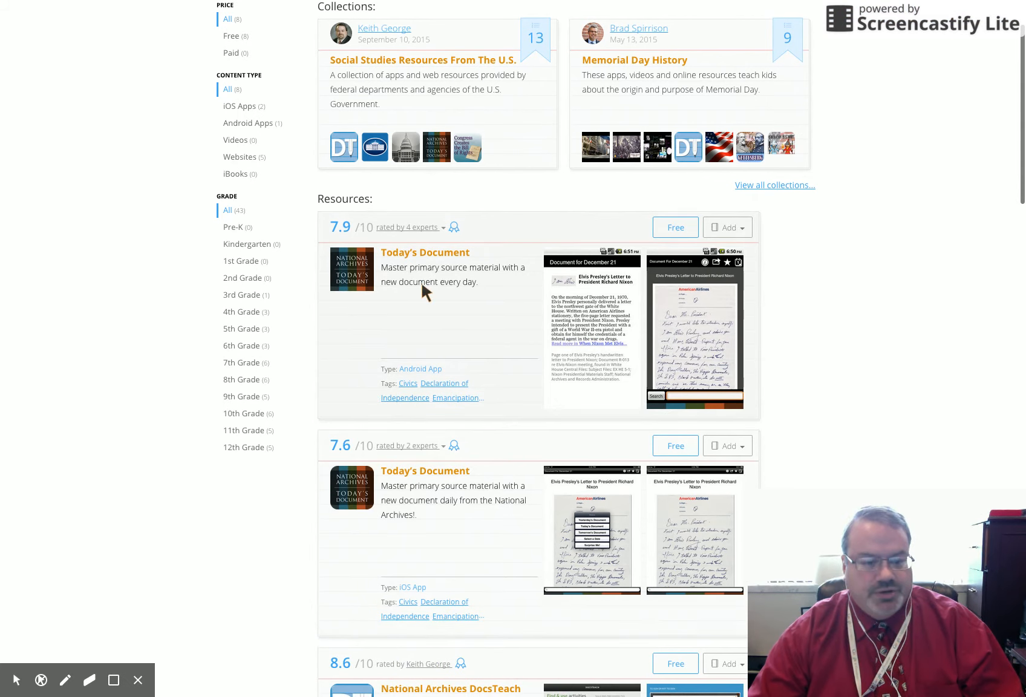
pyautogui.scroll(-4, 474, 464)
pyautogui.scroll(-1, 476, 470)
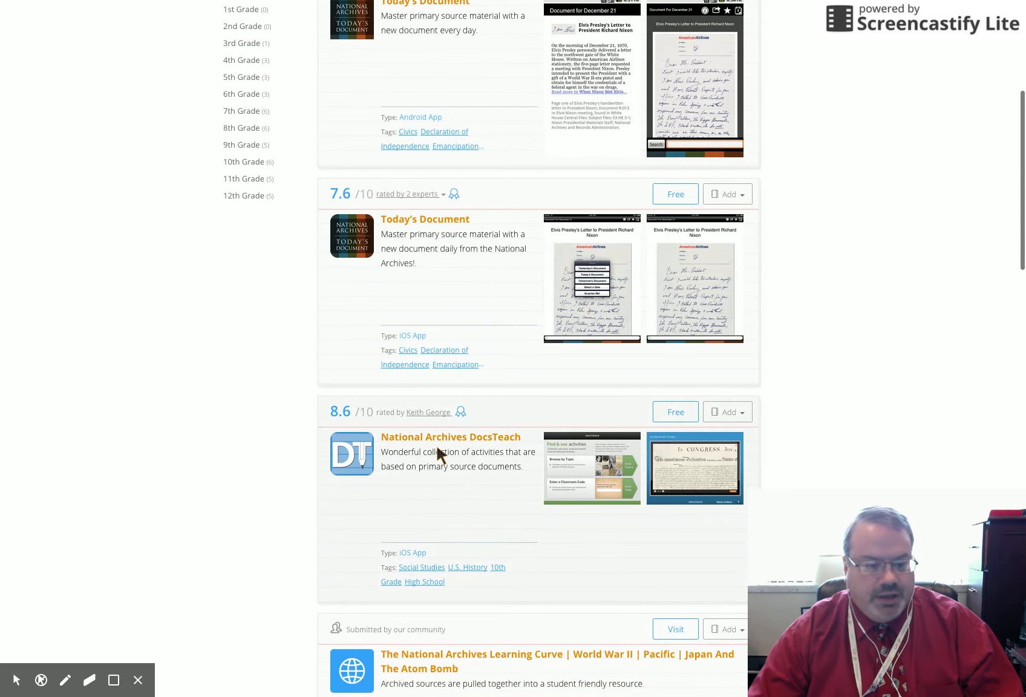
pyautogui.scroll(-5, 462, 491)
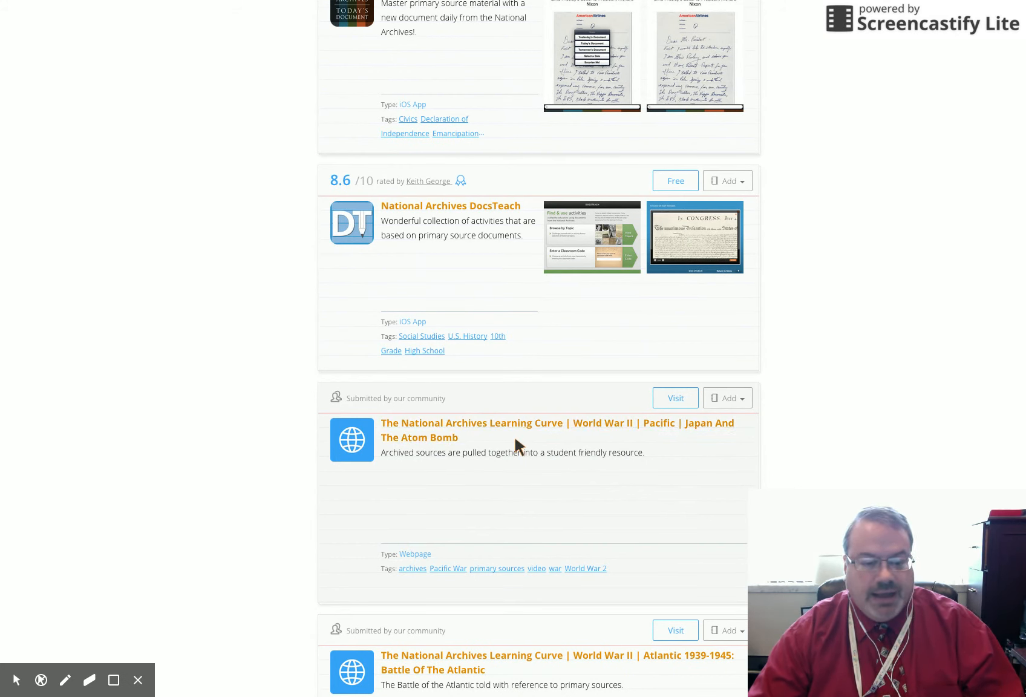
pyautogui.scroll(-1, 561, 465)
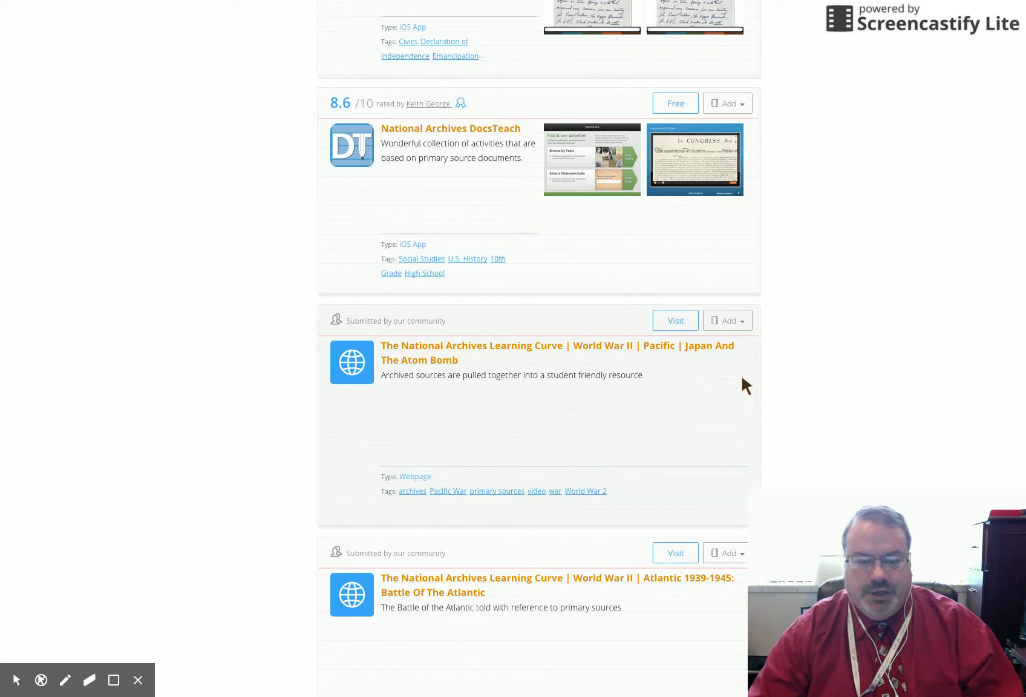
pyautogui.click(739, 318)
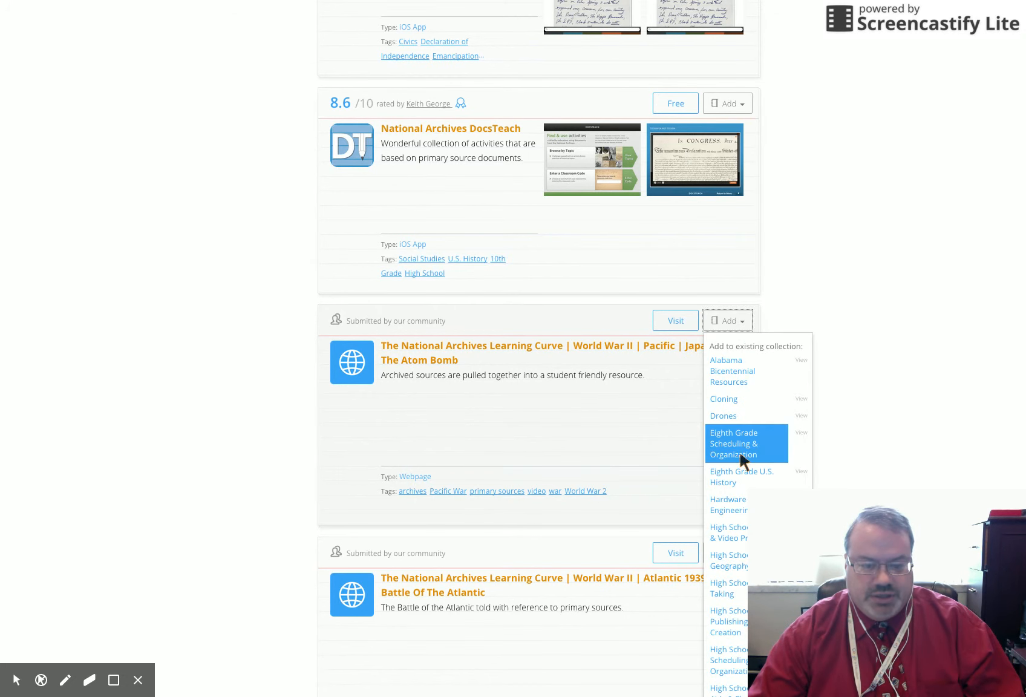
pyautogui.scroll(-7, 739, 457)
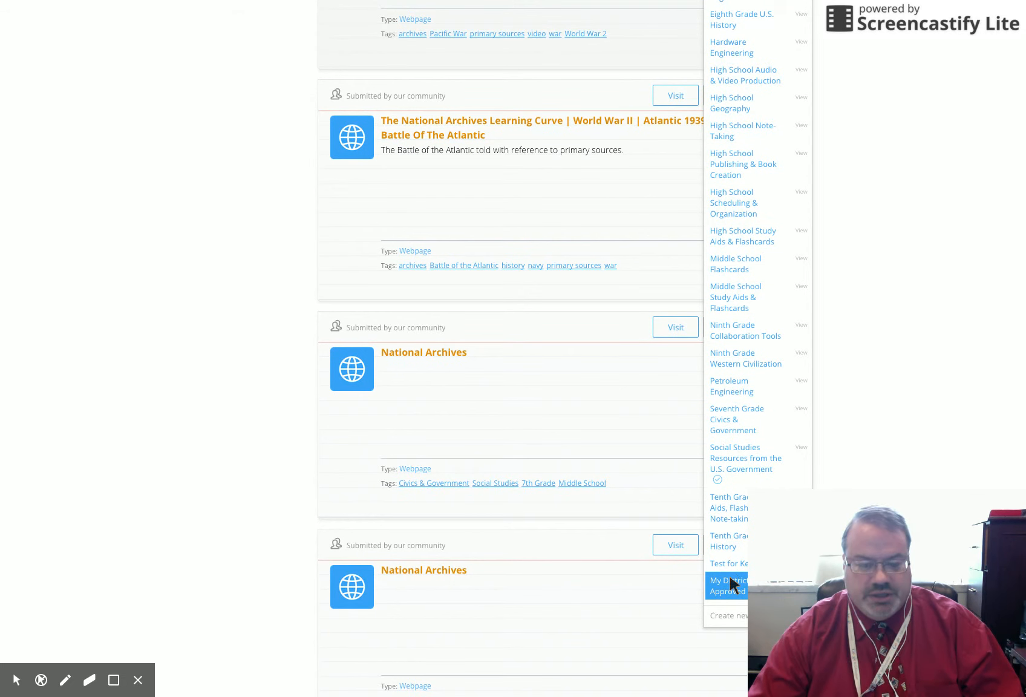
# Step: Open the My Districts Approved Apps collection and review the resources it contains
pyautogui.scroll(15, 661, 362)
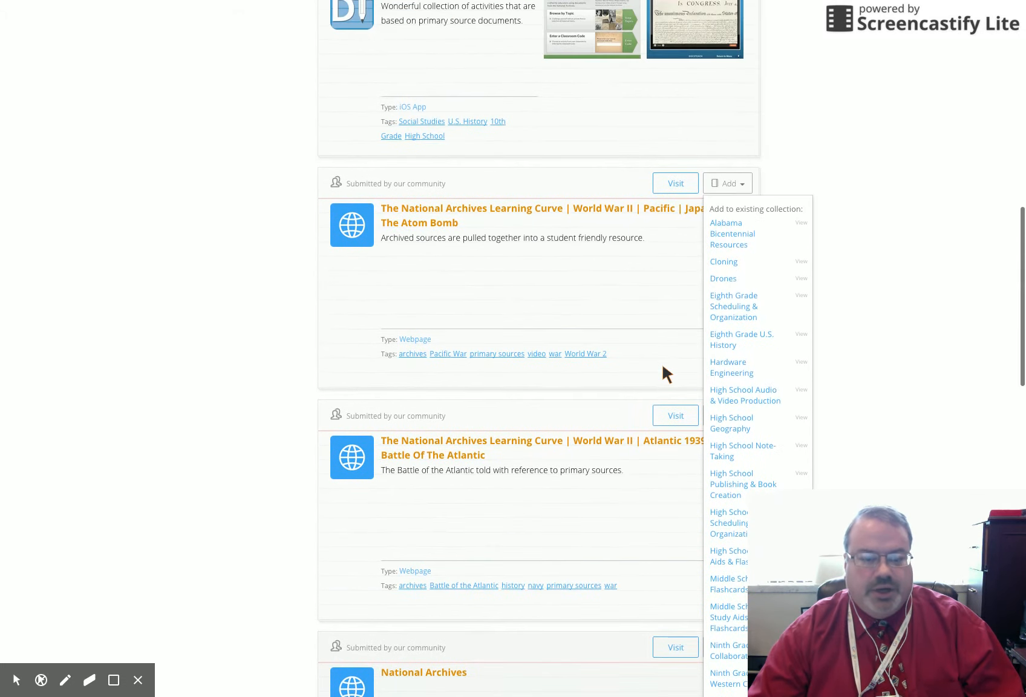
pyautogui.scroll(3, 662, 370)
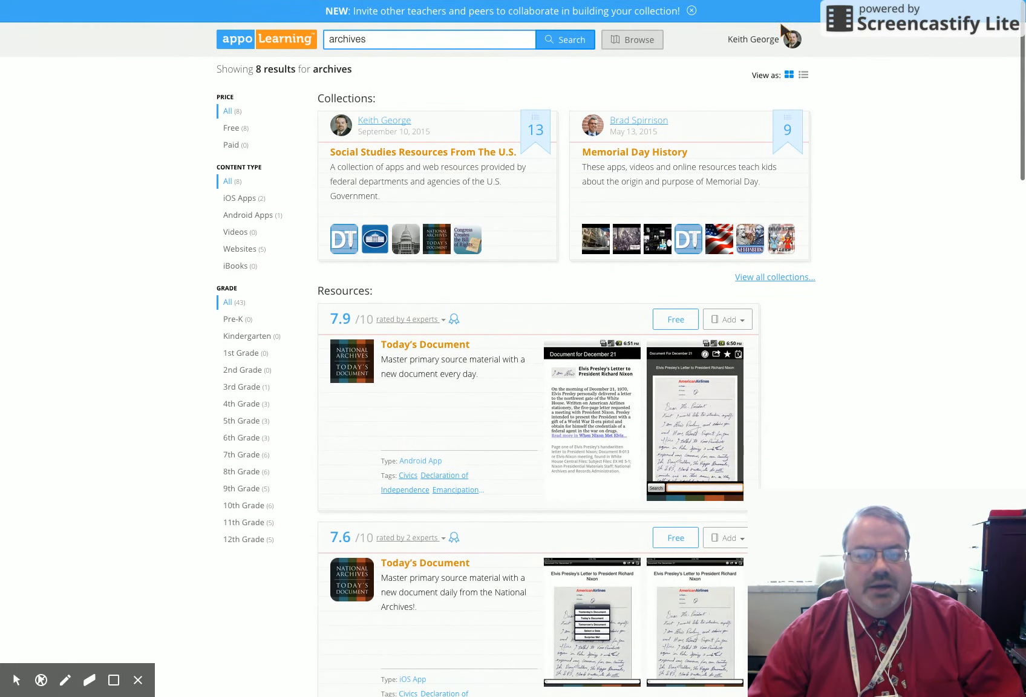
pyautogui.click(794, 40)
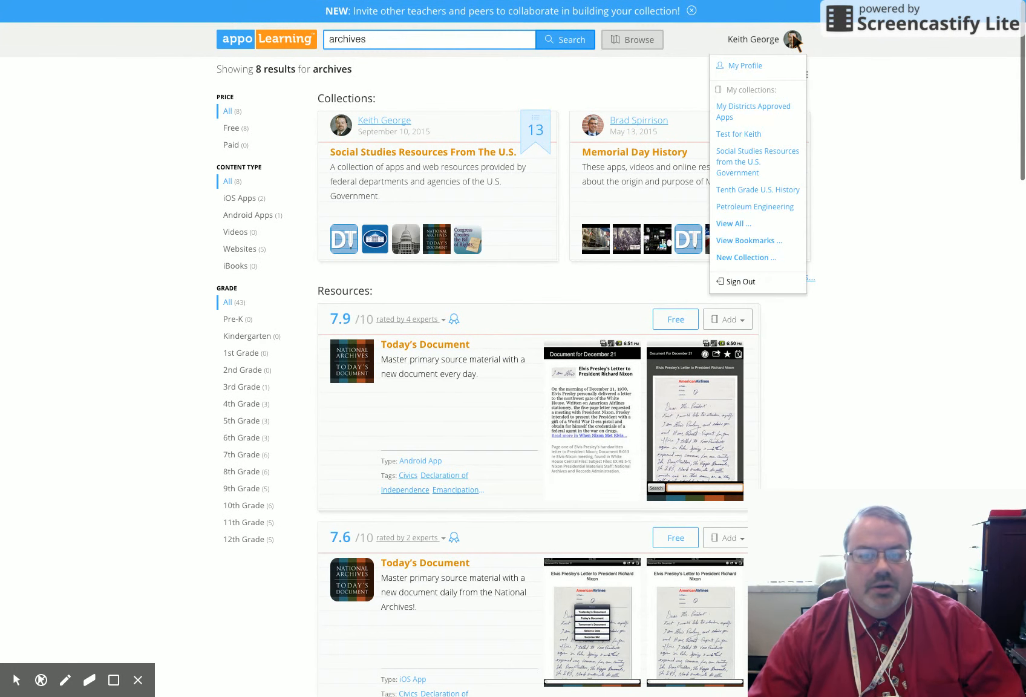
pyautogui.click(728, 107)
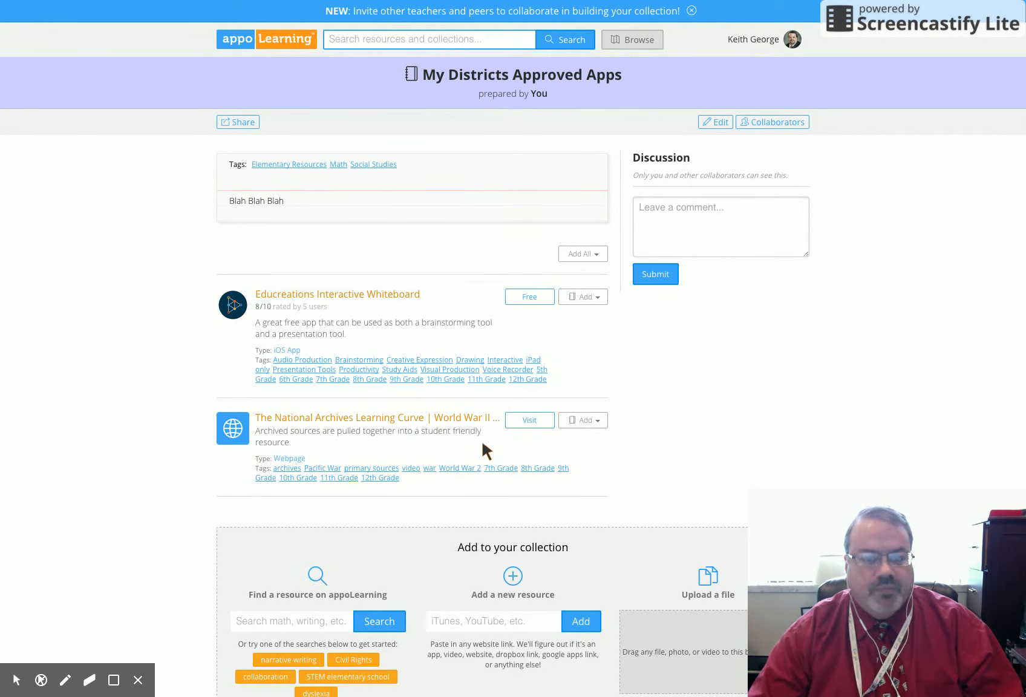
pyautogui.scroll(-4, 367, 461)
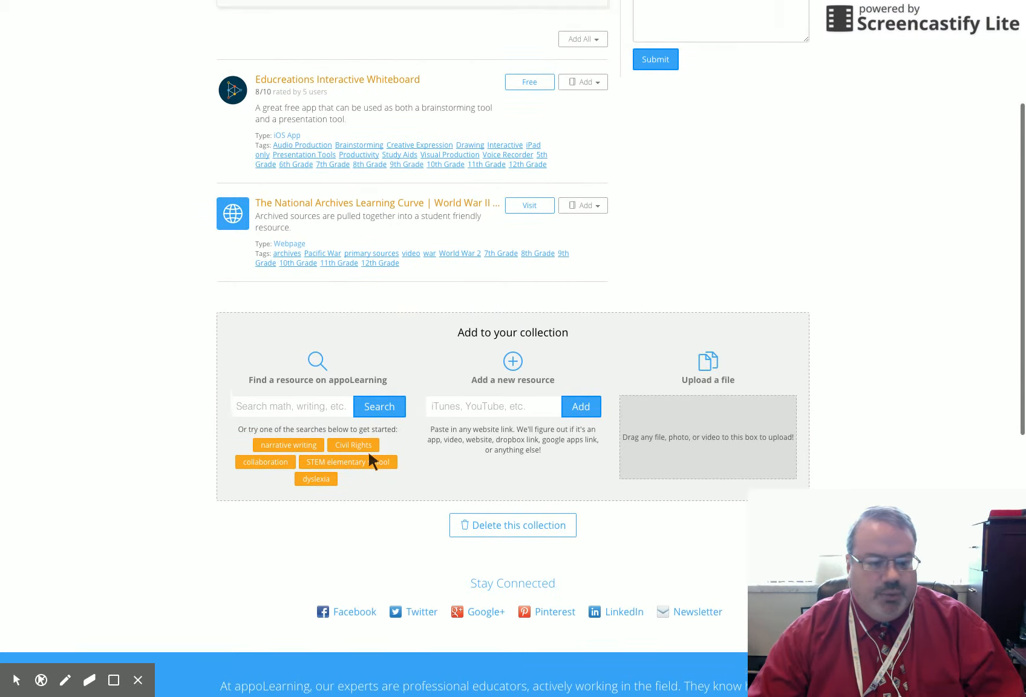
pyautogui.scroll(4, 369, 463)
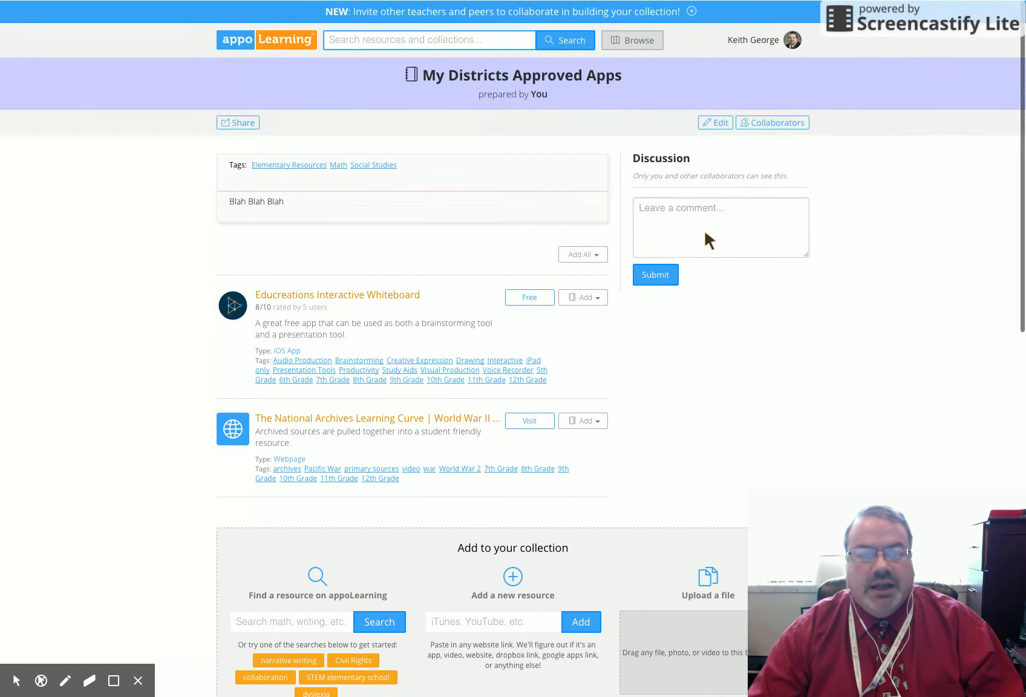
# Step: Open the Social Studies Resources from the U.S. Government collection and look through its list of resources
pyautogui.click(793, 40)
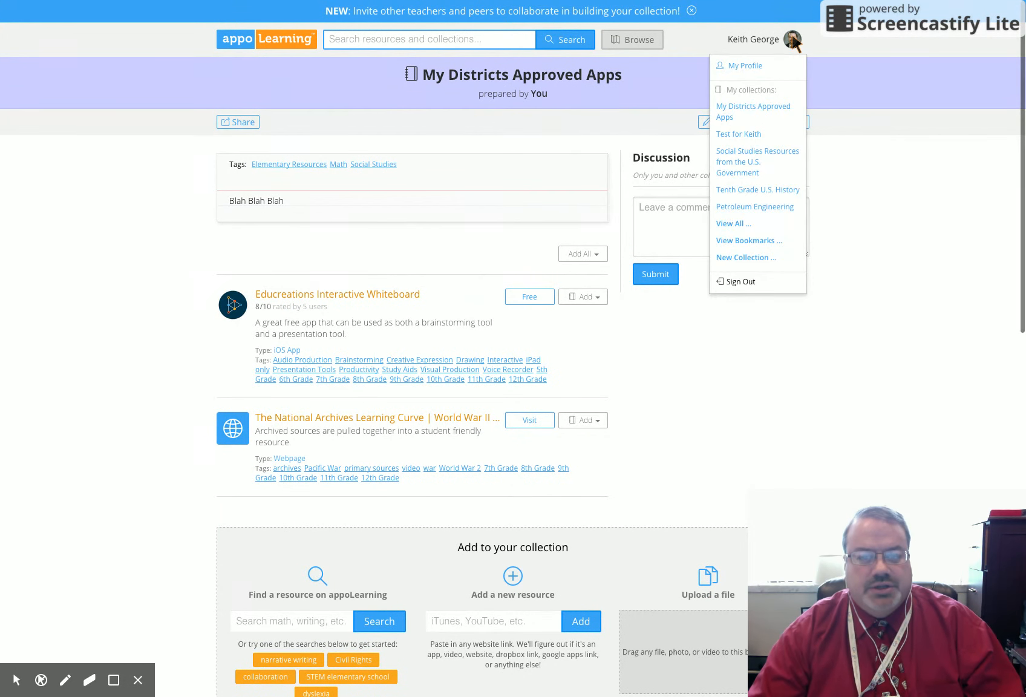
pyautogui.click(737, 155)
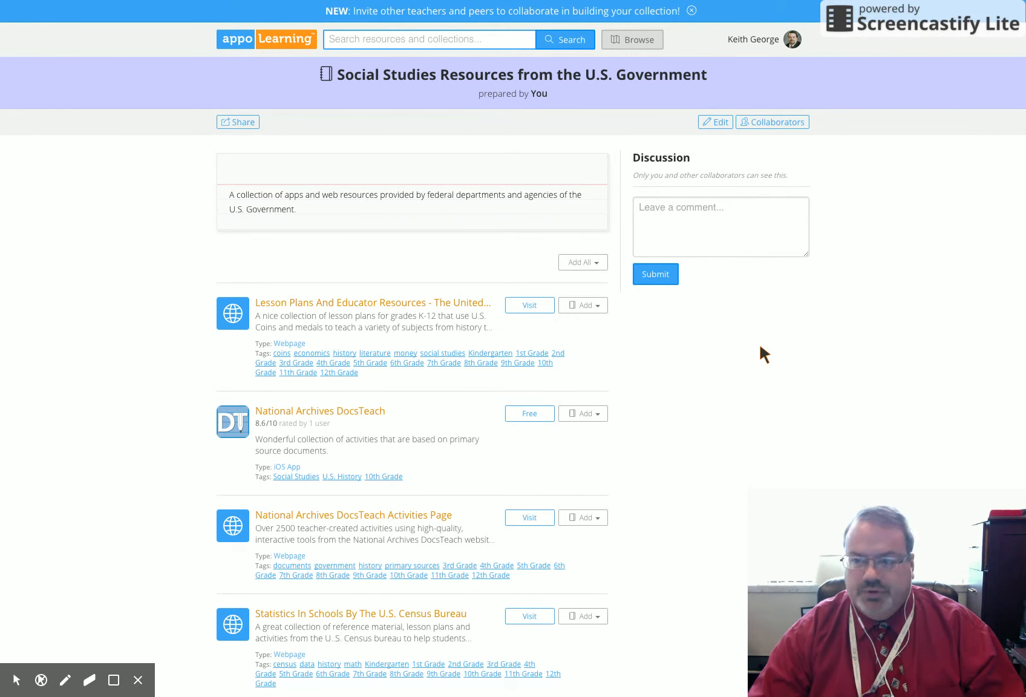
pyautogui.scroll(-5, 760, 346)
pyautogui.scroll(-12, 760, 347)
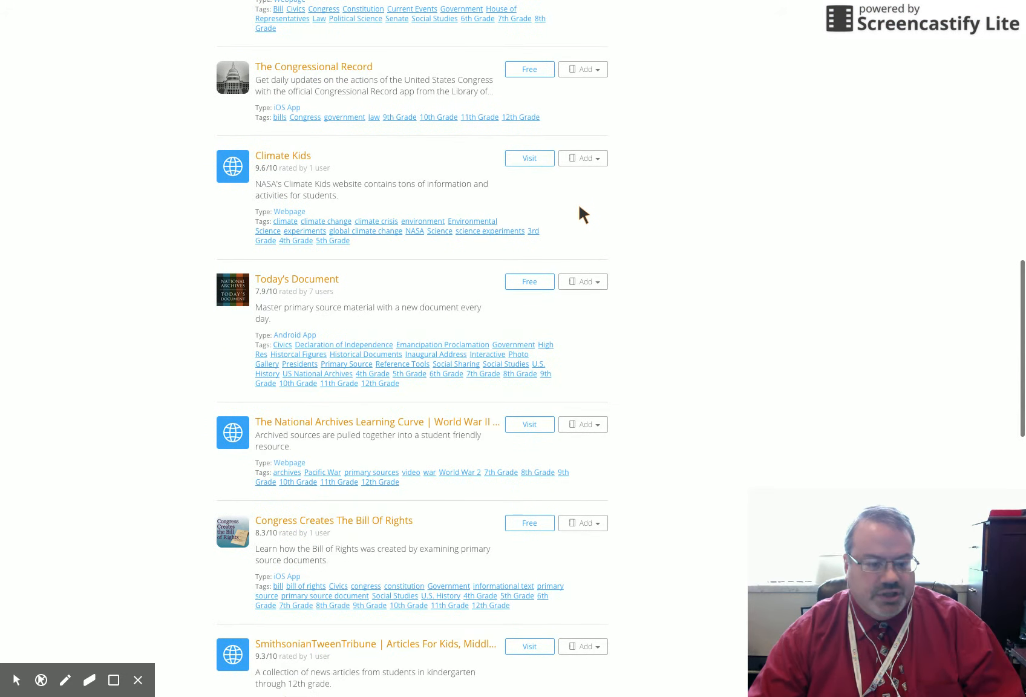
pyautogui.scroll(-5, 579, 208)
pyautogui.scroll(10, 580, 209)
pyautogui.scroll(12, 579, 211)
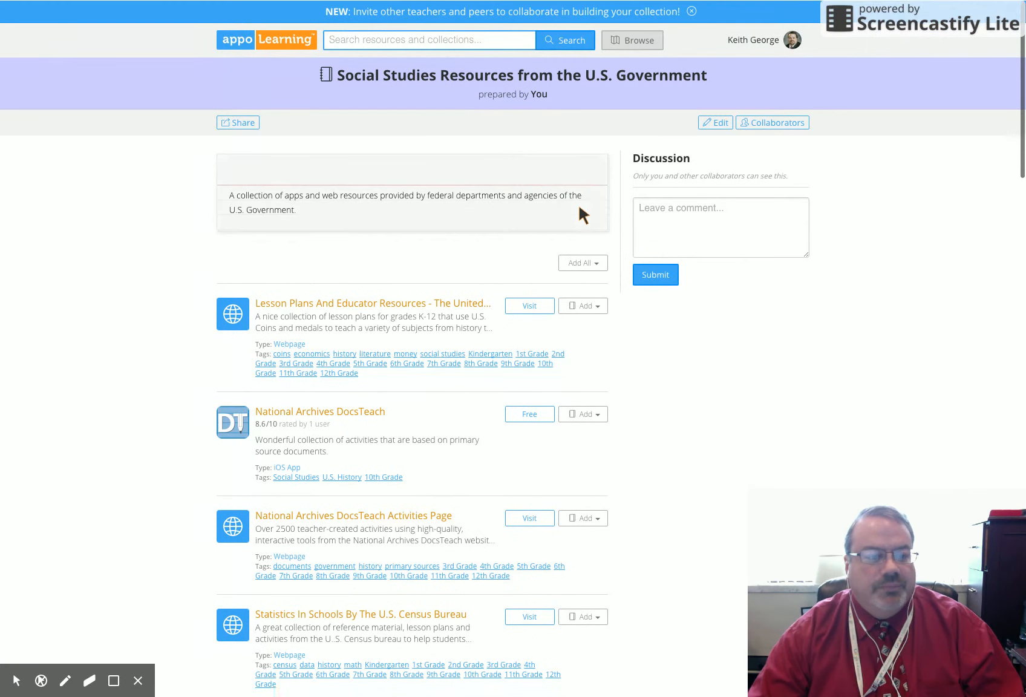
# Step: Bring up the embed code for the Social Studies Resources collection and look through the embedded preview
pyautogui.click(240, 119)
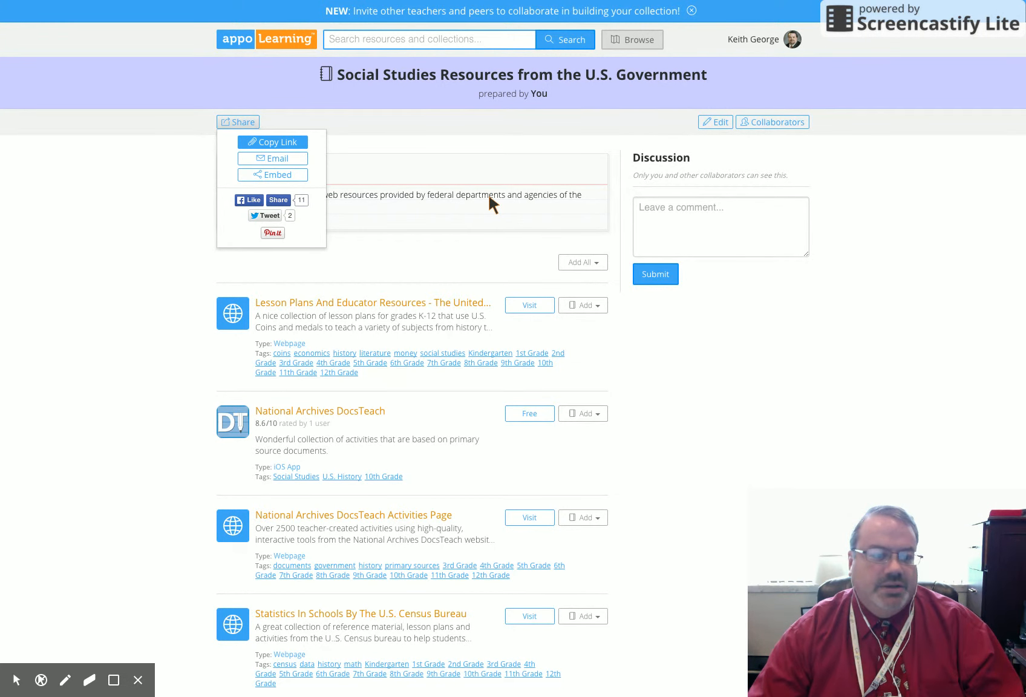
pyautogui.click(278, 174)
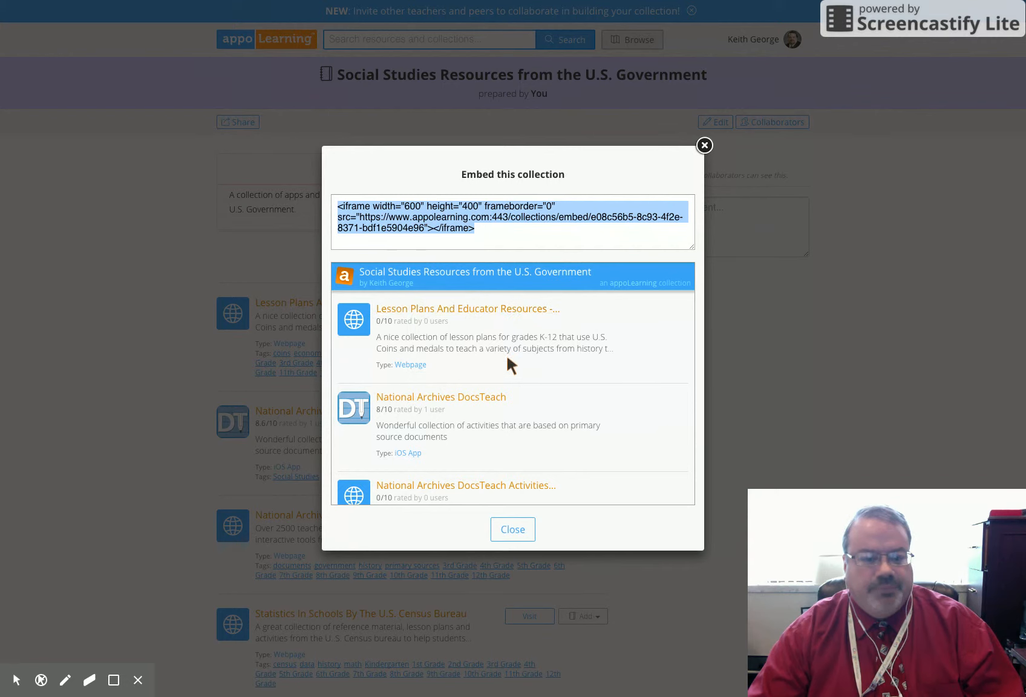
pyautogui.scroll(-3, 506, 353)
pyautogui.scroll(-10, 507, 355)
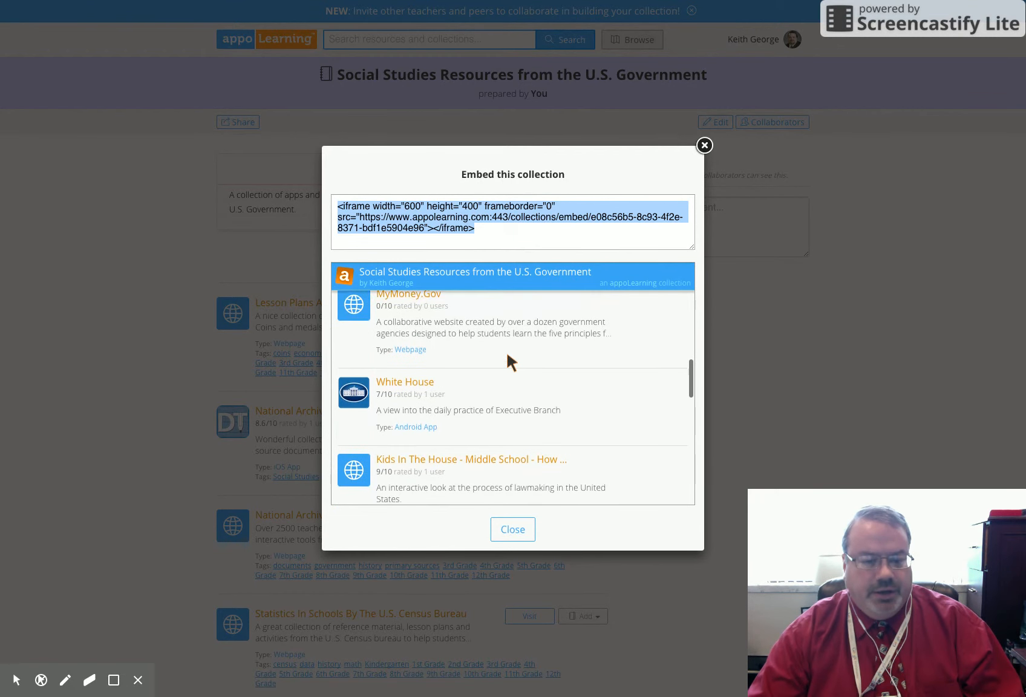
pyautogui.scroll(-3, 506, 350)
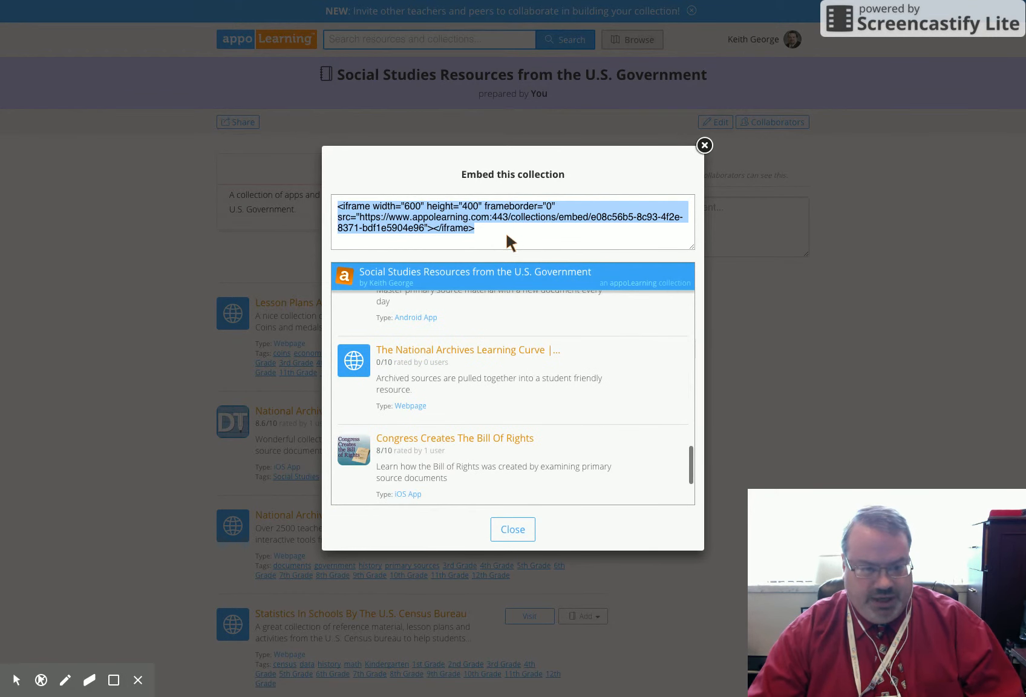
pyautogui.scroll(-4, 512, 367)
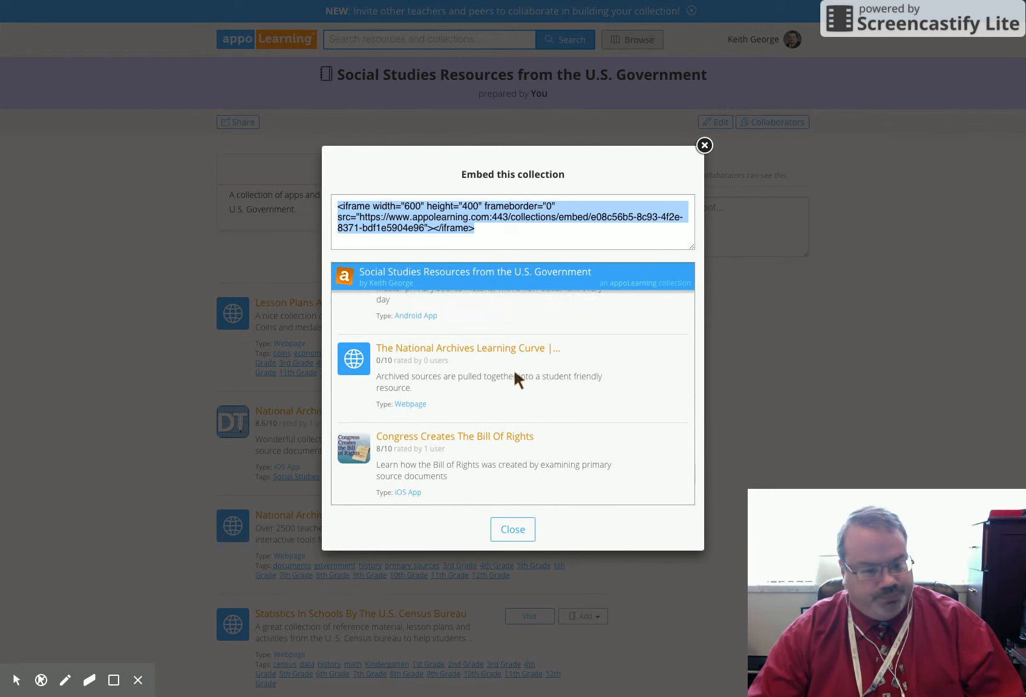
pyautogui.scroll(15, 515, 372)
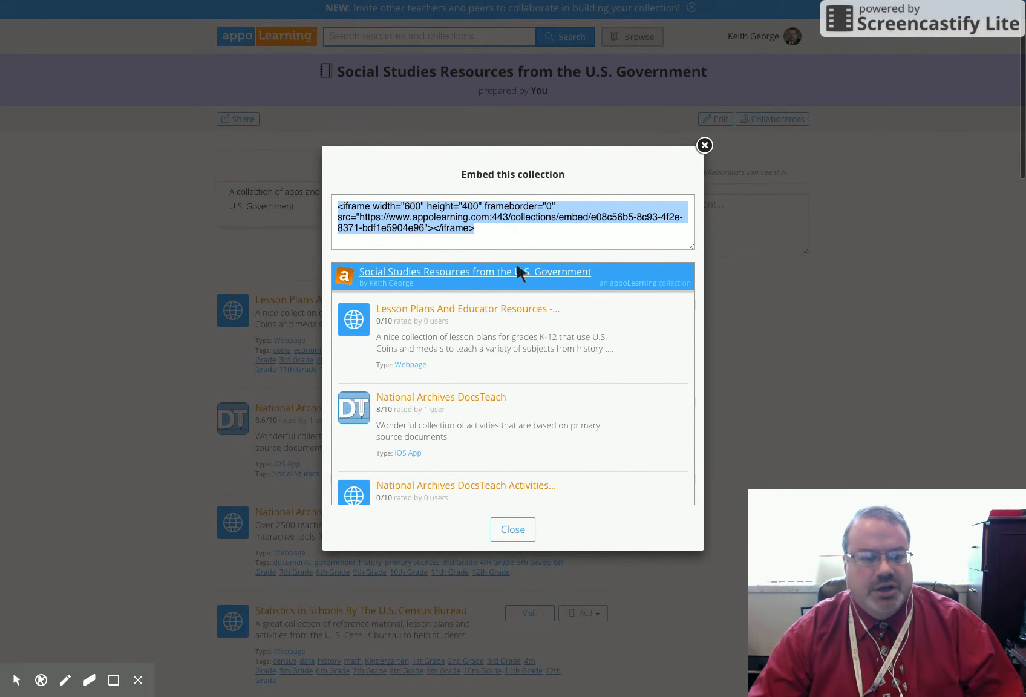
# Step: Select the complete iframe embed code of the collection, and close the embed dialog
pyautogui.click(482, 229)
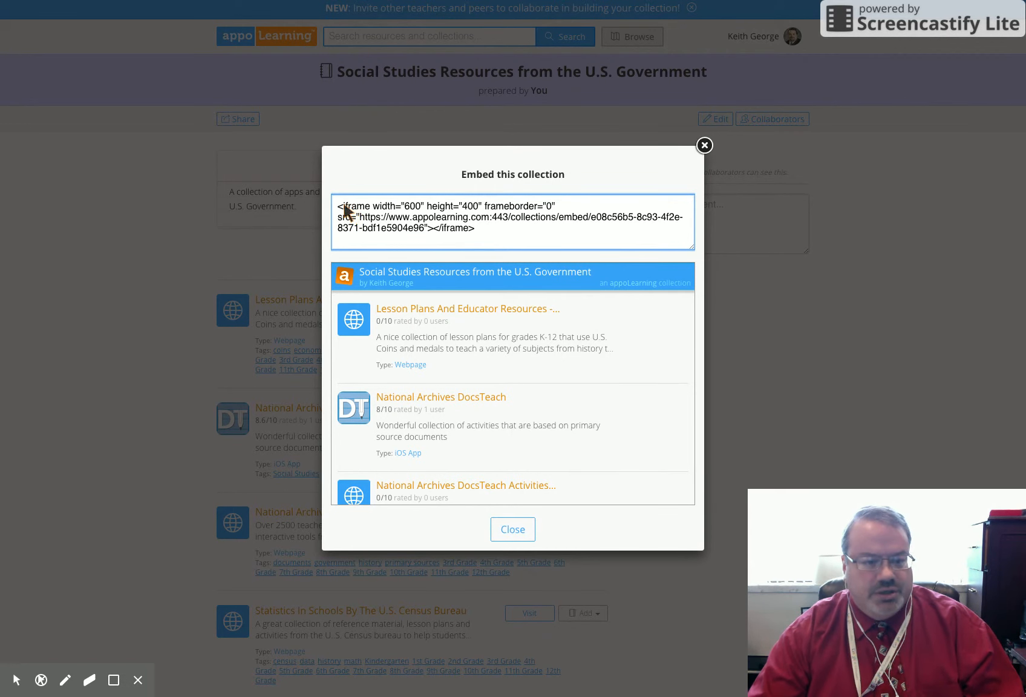
pyautogui.moveTo(338, 208); pyautogui.dragTo(492, 237)
pyautogui.rightClick(427, 207)
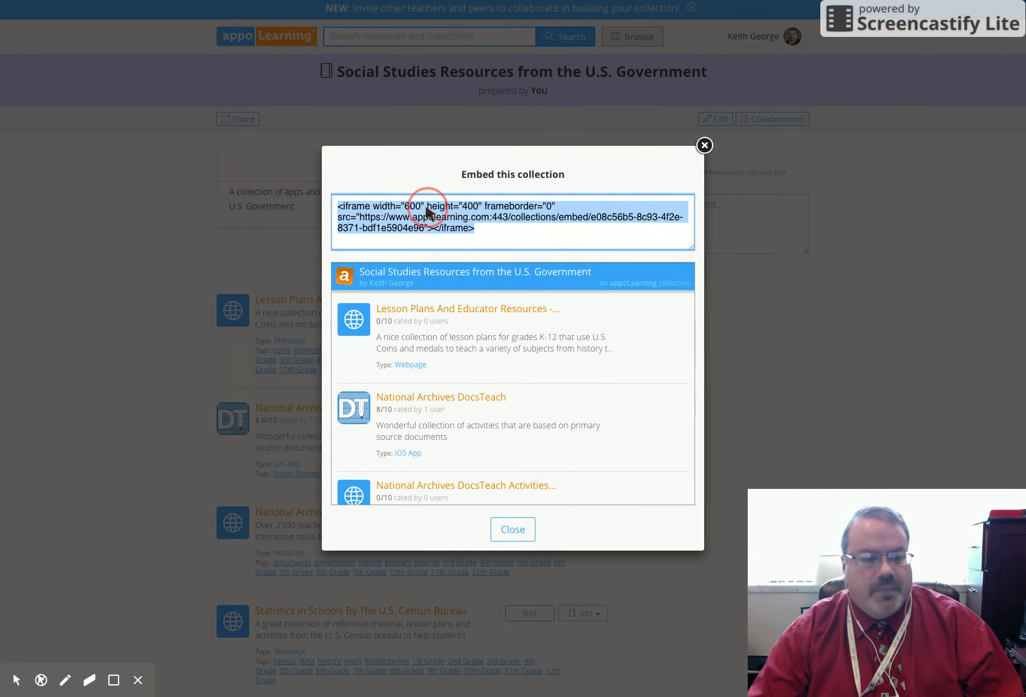
pyautogui.click(495, 229)
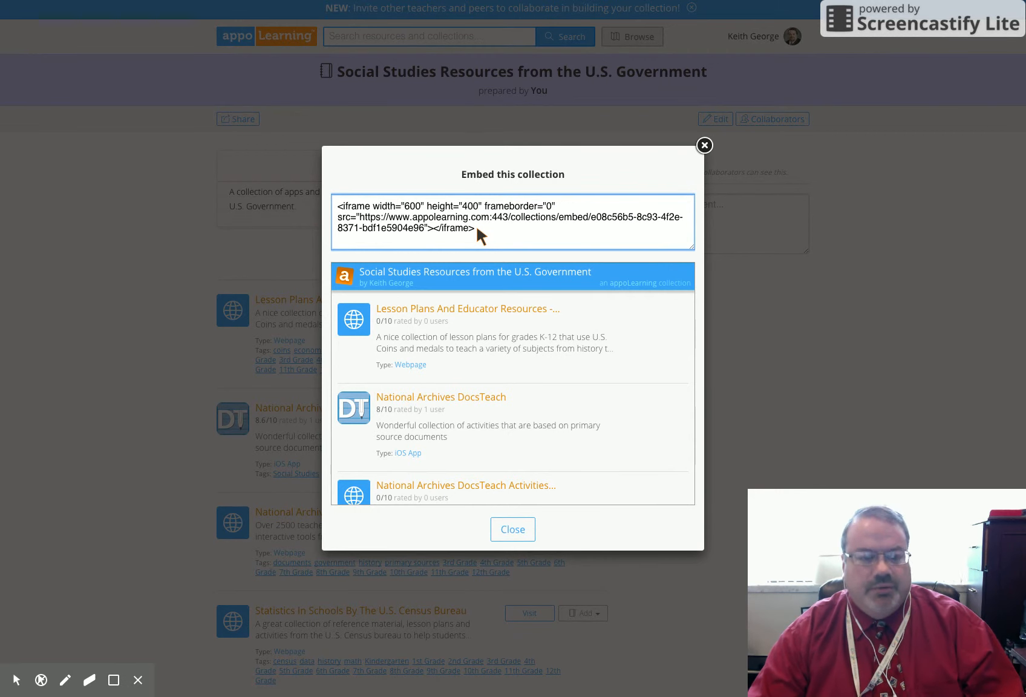
pyautogui.click(516, 528)
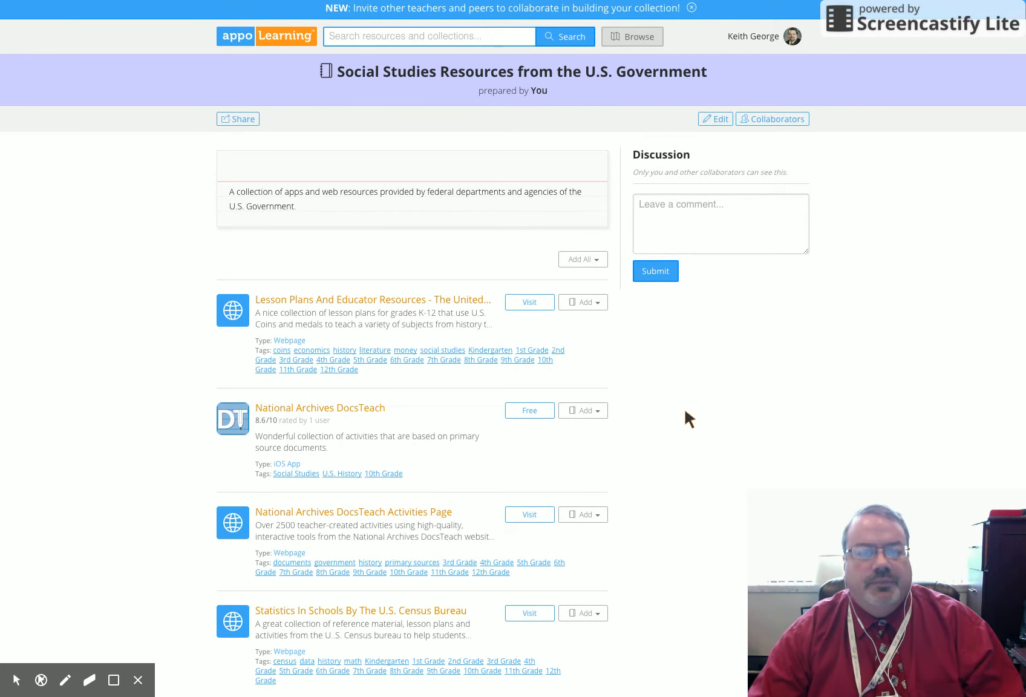
# Step: Look through the Social Studies Resources from the U.S. Government collection to its end and back to The Congressional Record, checking resource types and access options
pyautogui.scroll(-10, 463, 242)
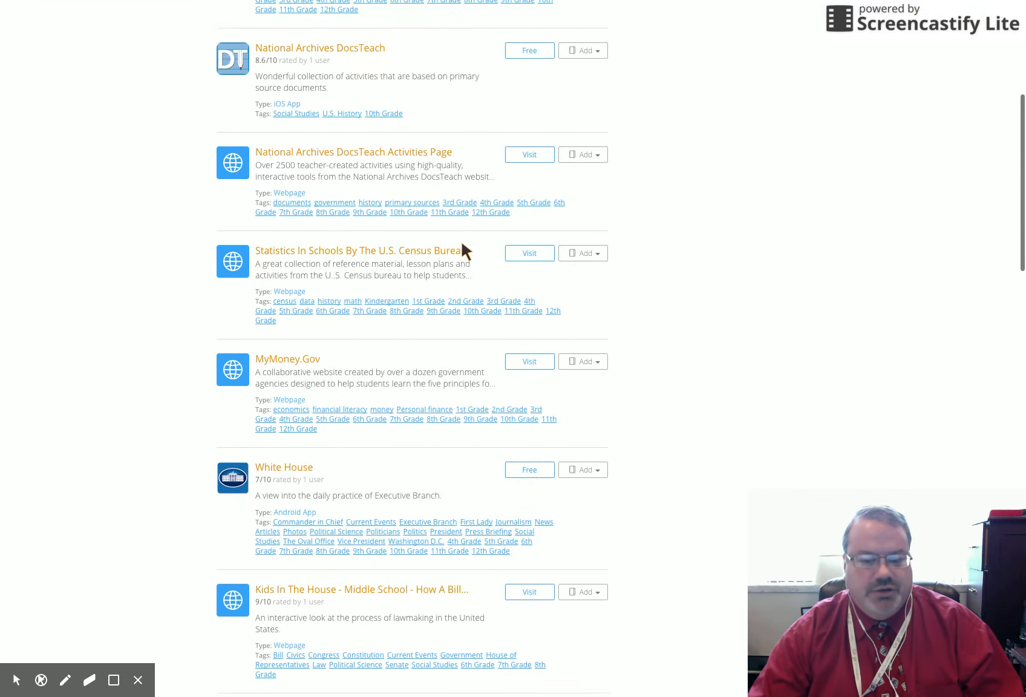
pyautogui.scroll(-7, 462, 245)
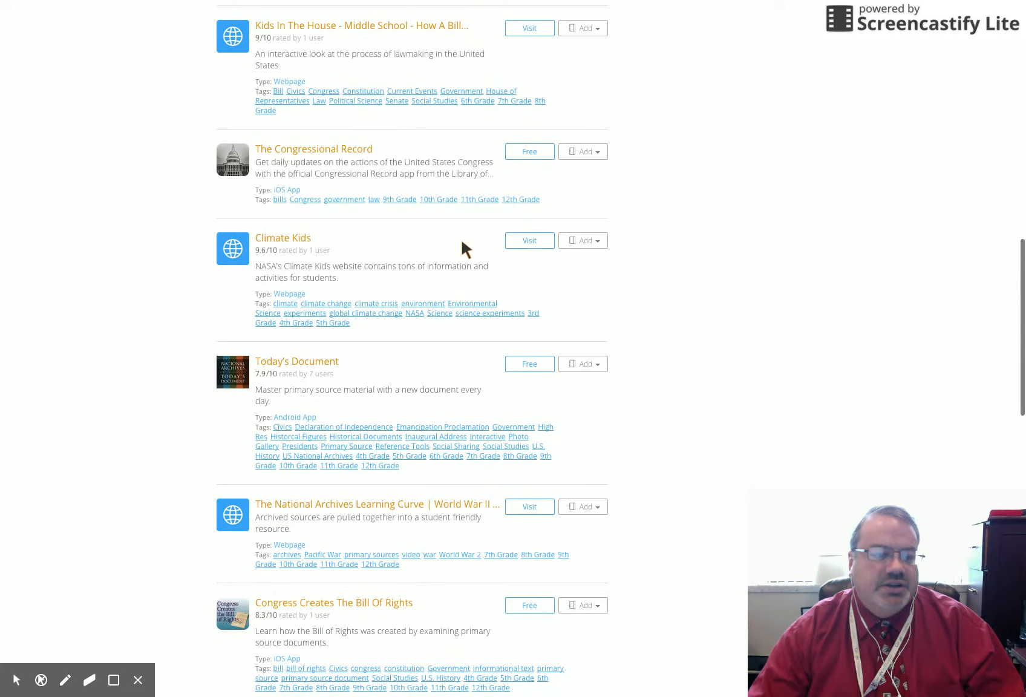
pyautogui.scroll(-5, 463, 245)
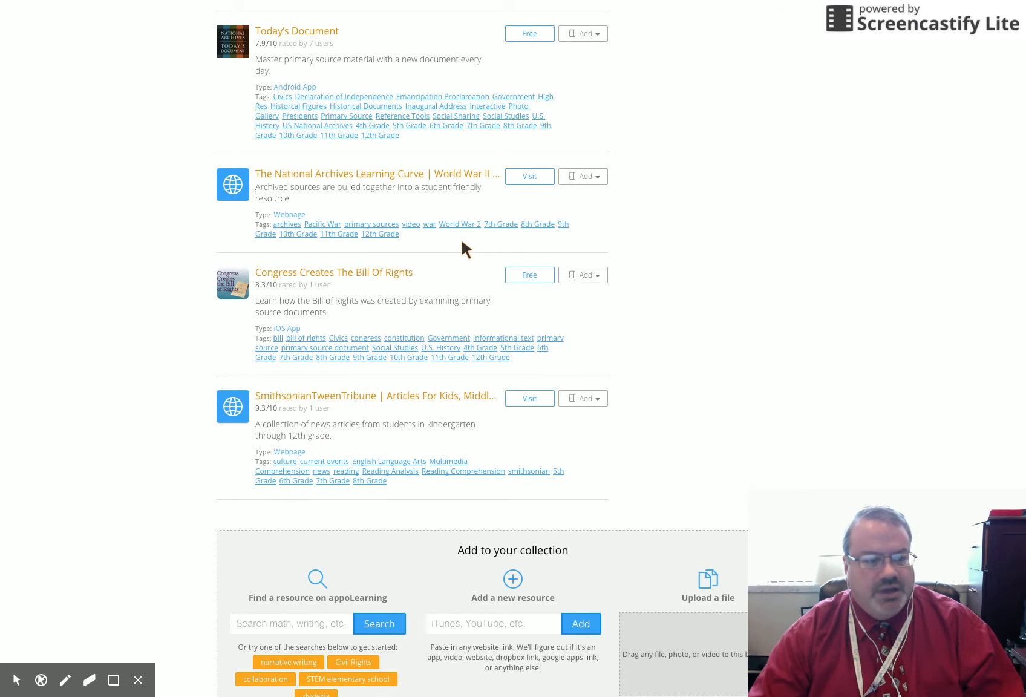
pyautogui.scroll(7, 463, 245)
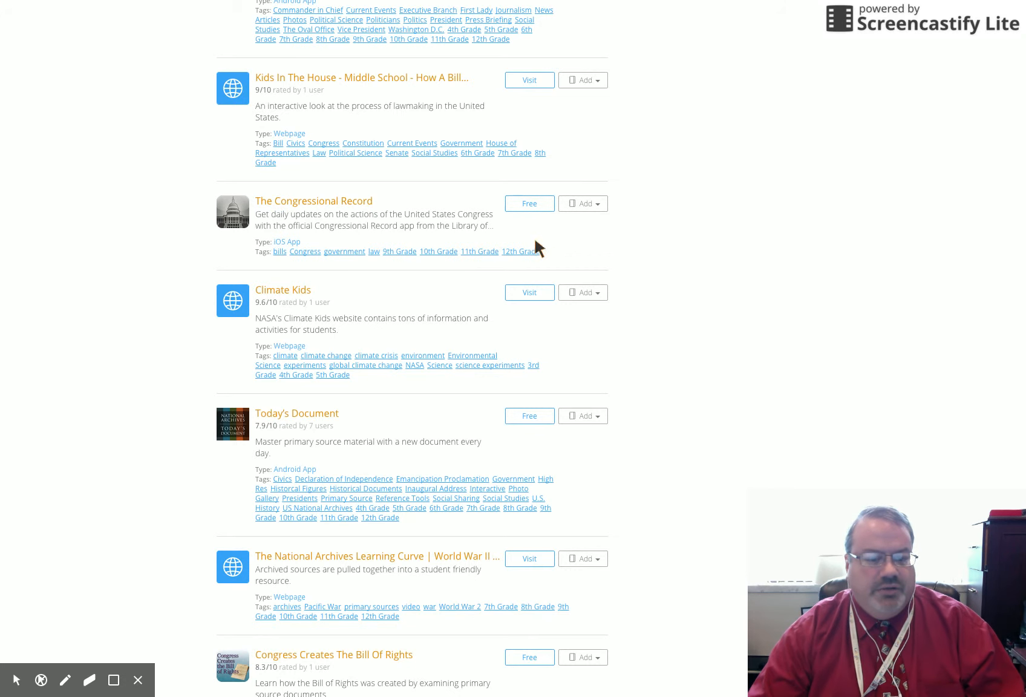
pyautogui.scroll(3, 529, 207)
pyautogui.scroll(-9, 529, 208)
pyautogui.scroll(7, 529, 207)
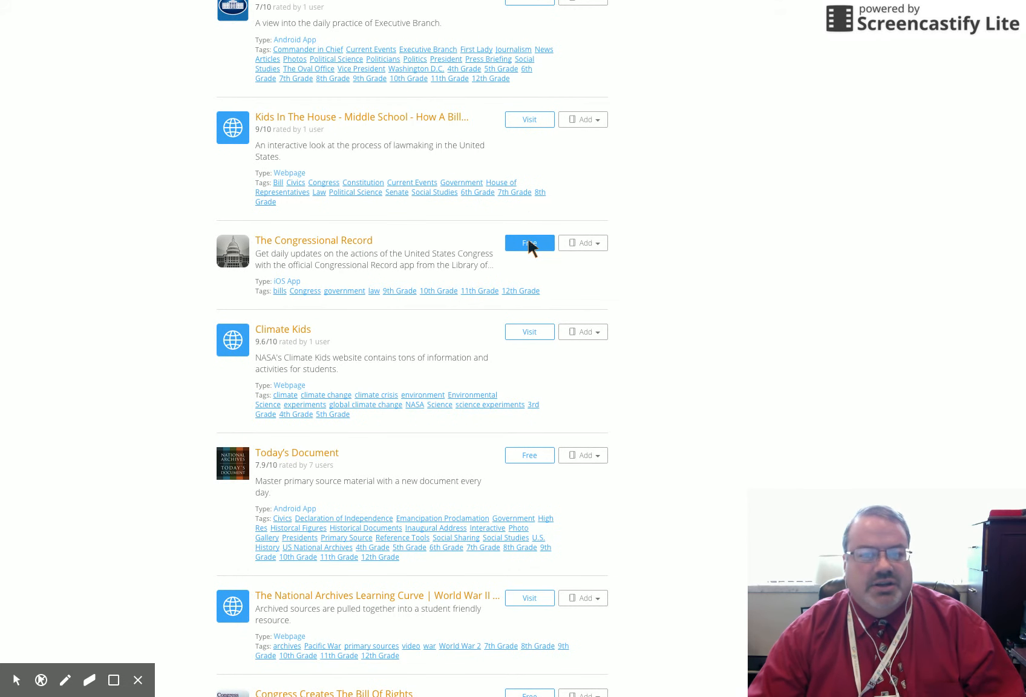
# Step: View the iTunes Preview page of The Congressional Record from its free listing, and return to the beginning of the collection
pyautogui.click(528, 238)
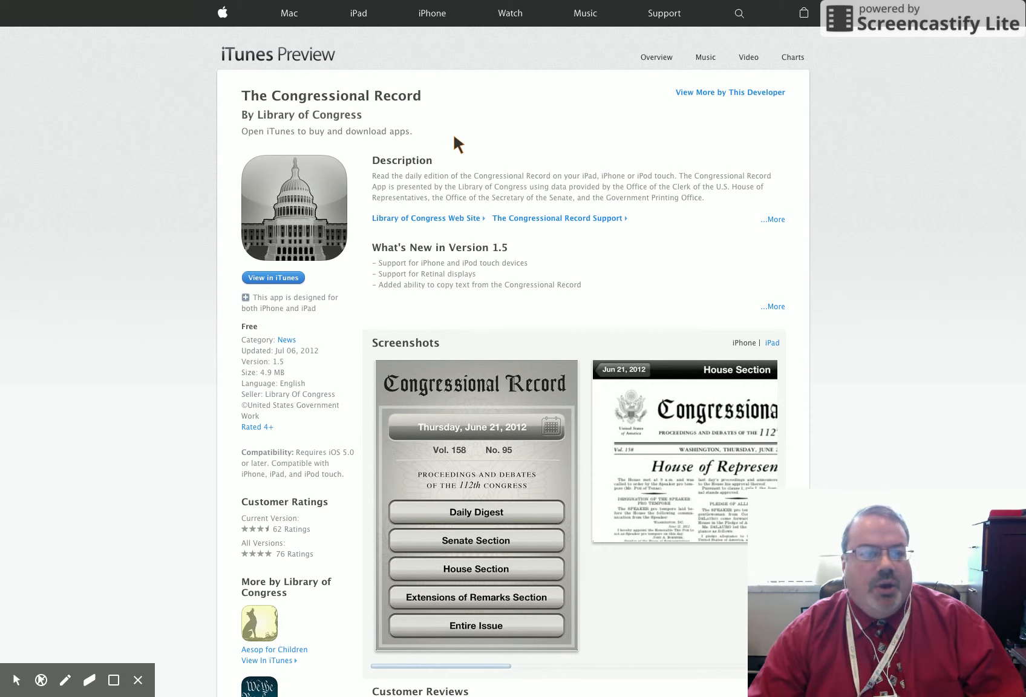
pyautogui.click(262, 2)
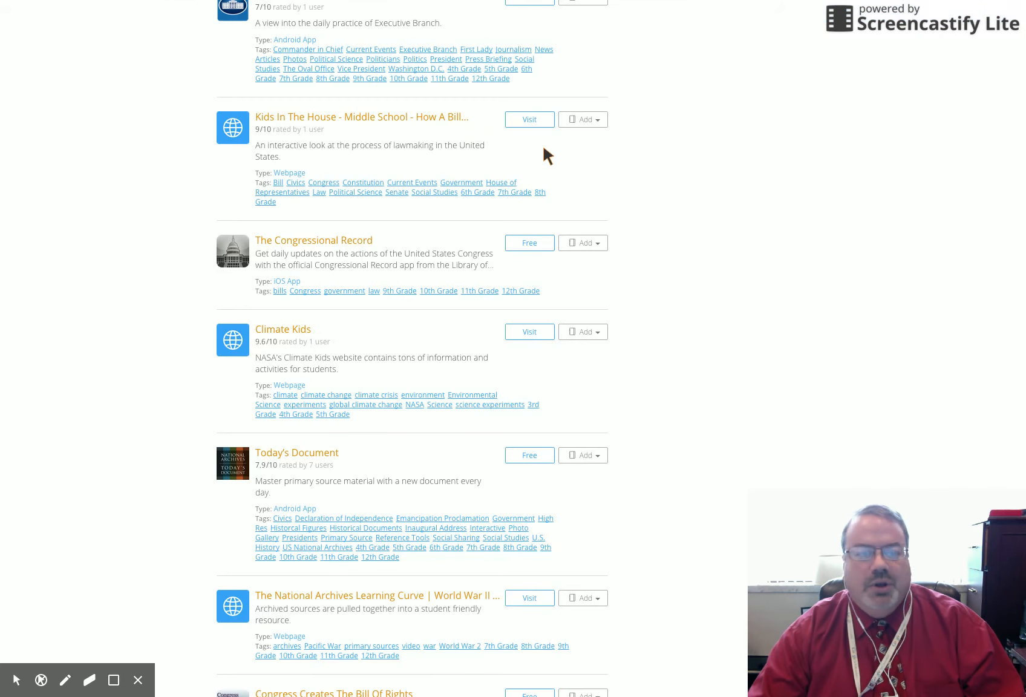
pyautogui.scroll(10, 404, 172)
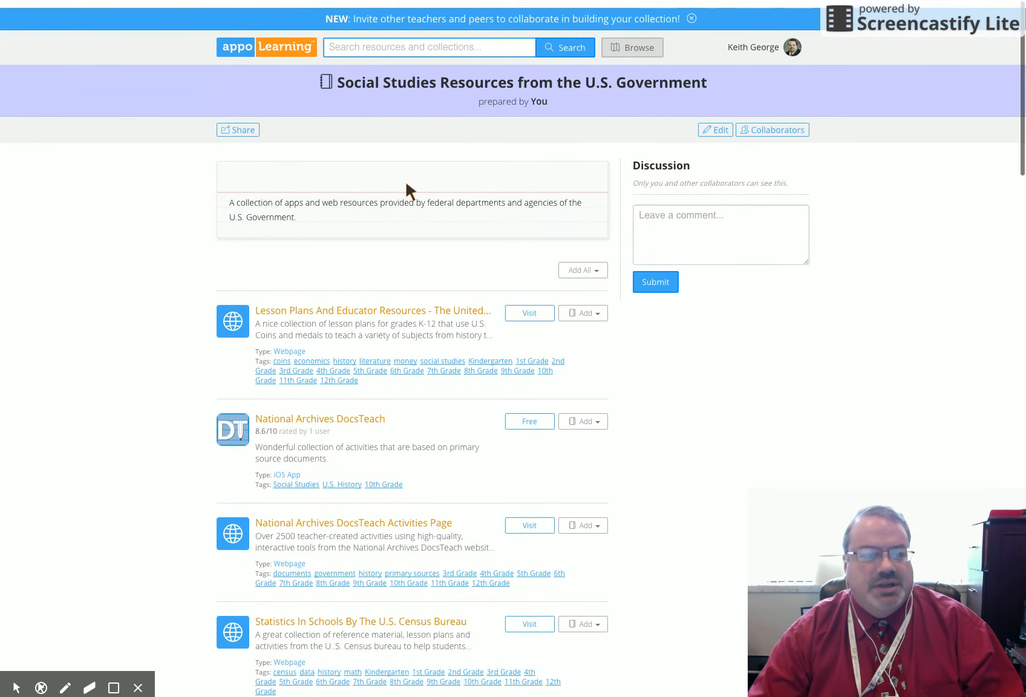